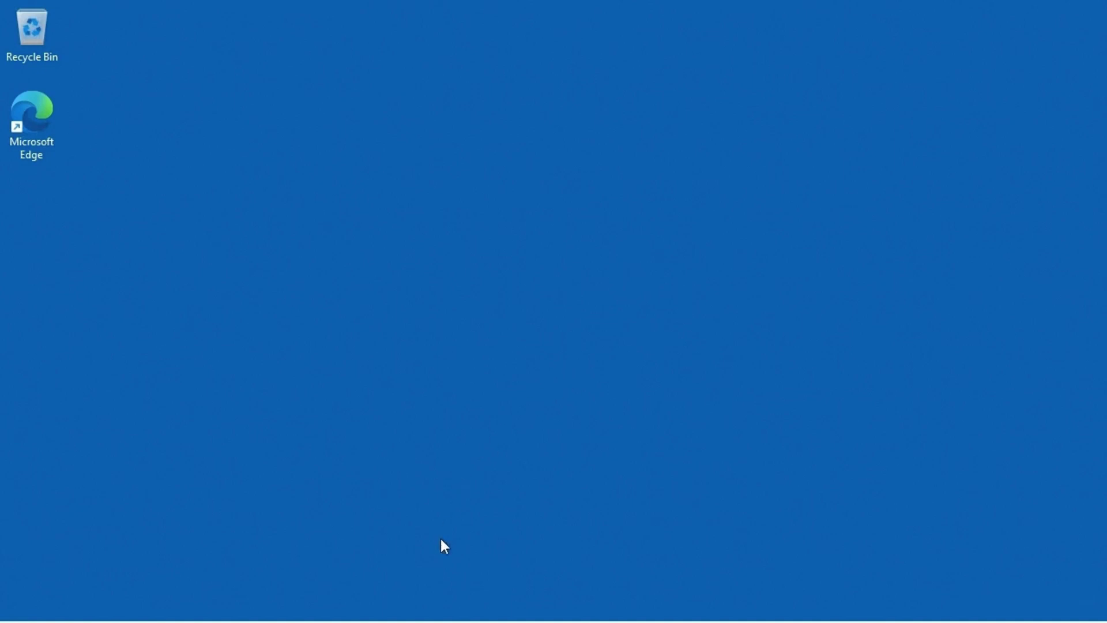
Find and open Steps Recorder by searching for "steps", and start a new recording
click(437, 609)
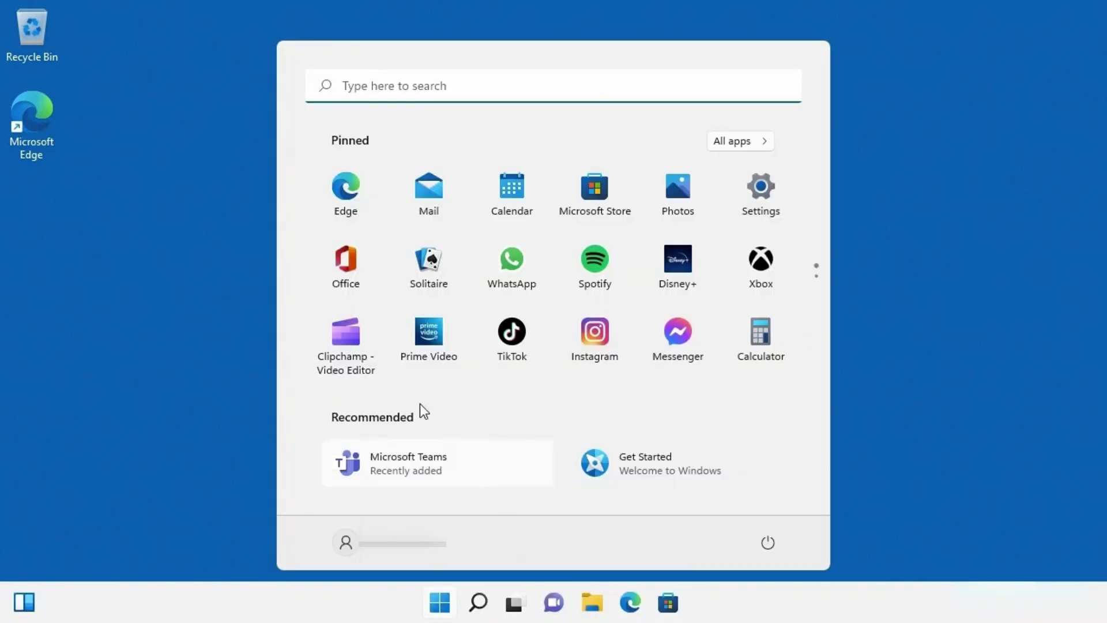
text(steps)
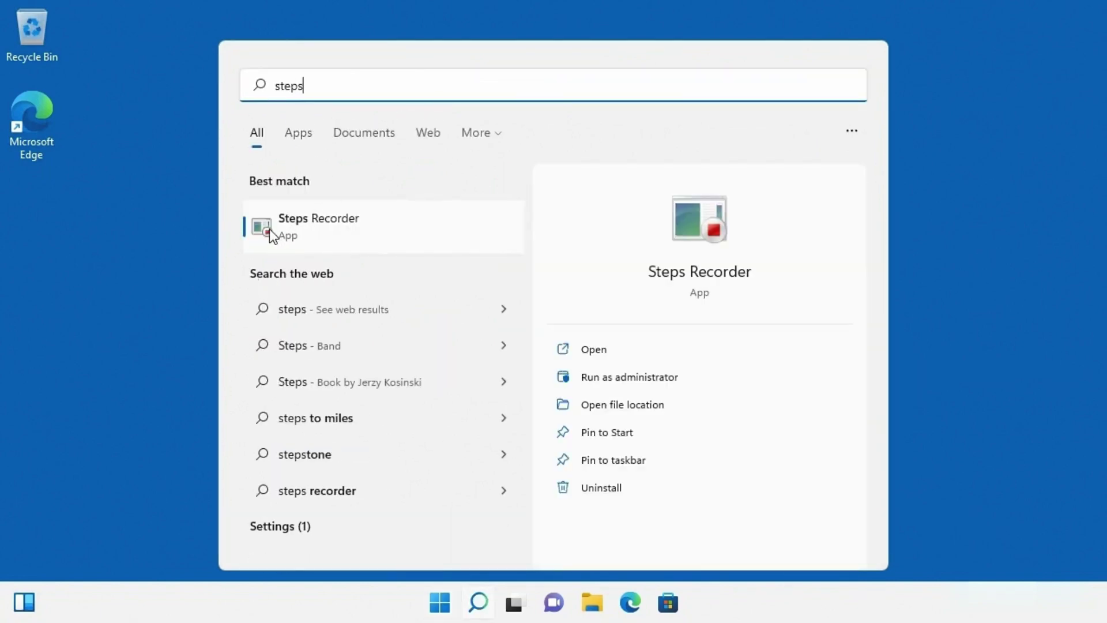
click(365, 230)
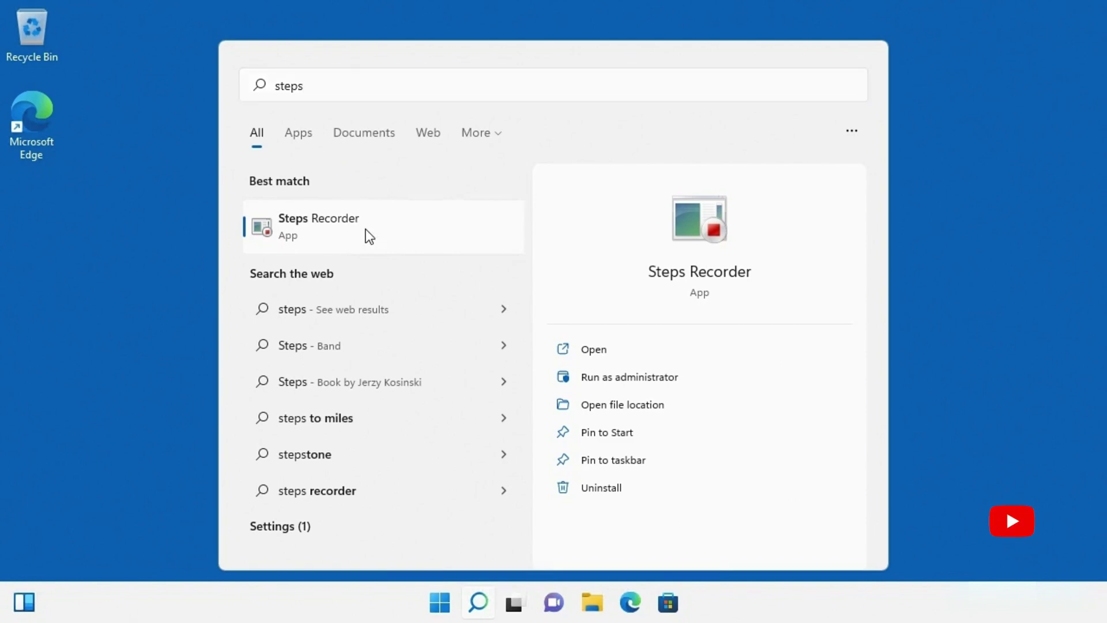
click(281, 222)
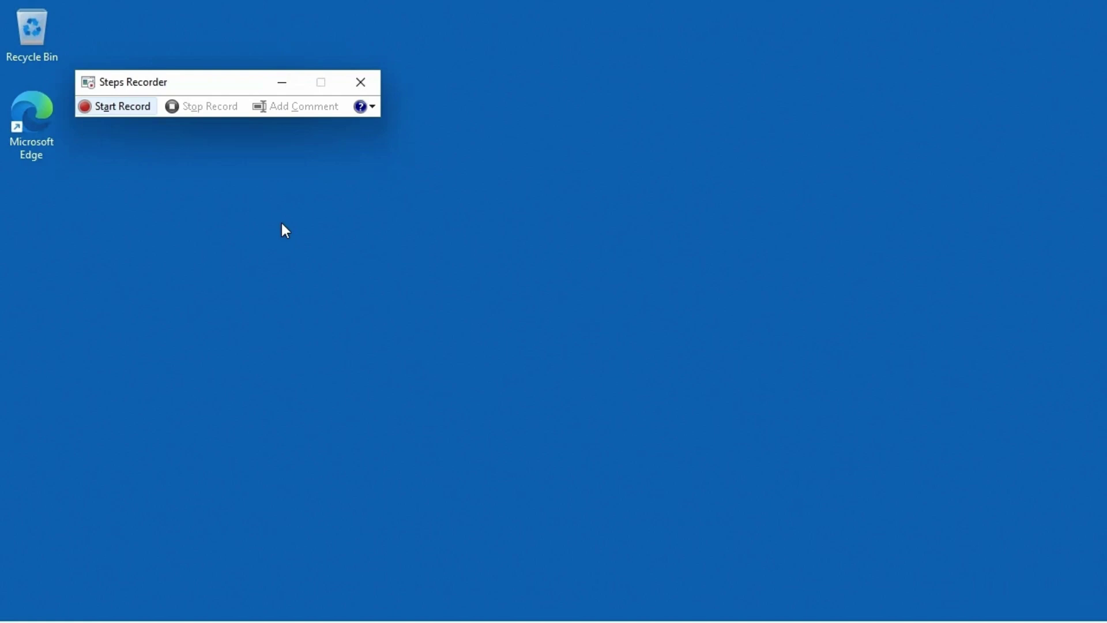
click(98, 108)
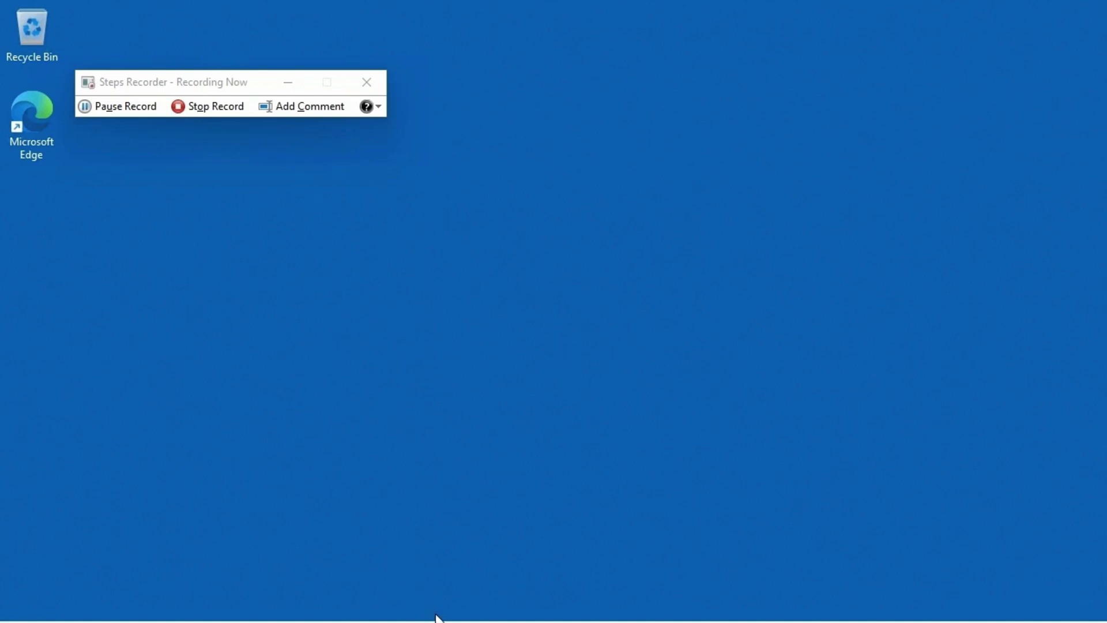
Launch Calculator from the full list of installed apps while the recording runs
mouse_move(432, 621)
click(421, 602)
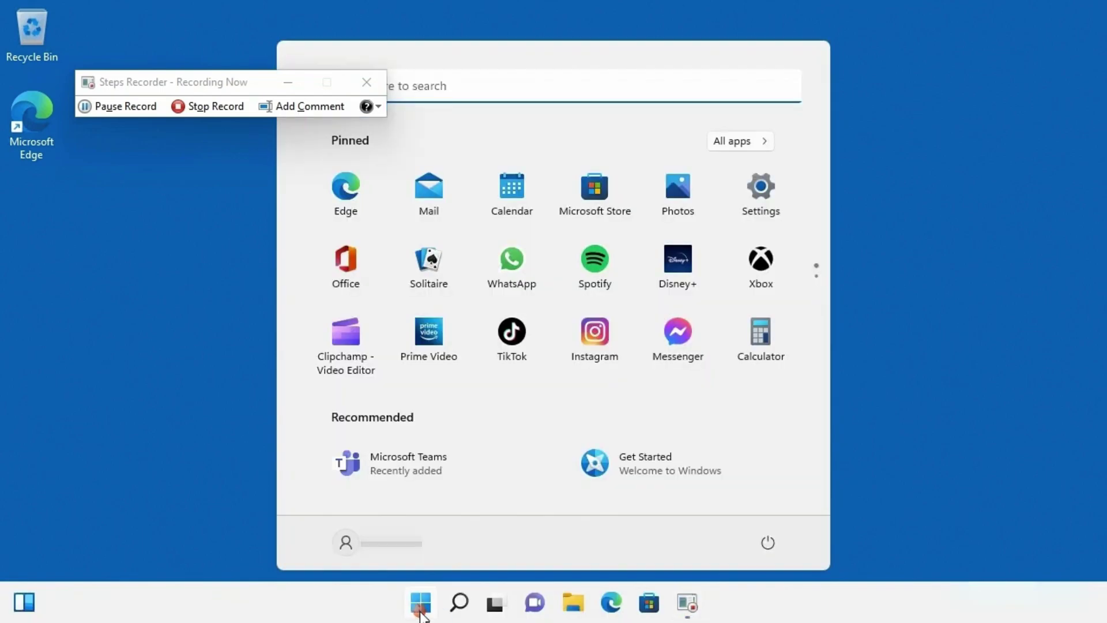
click(755, 142)
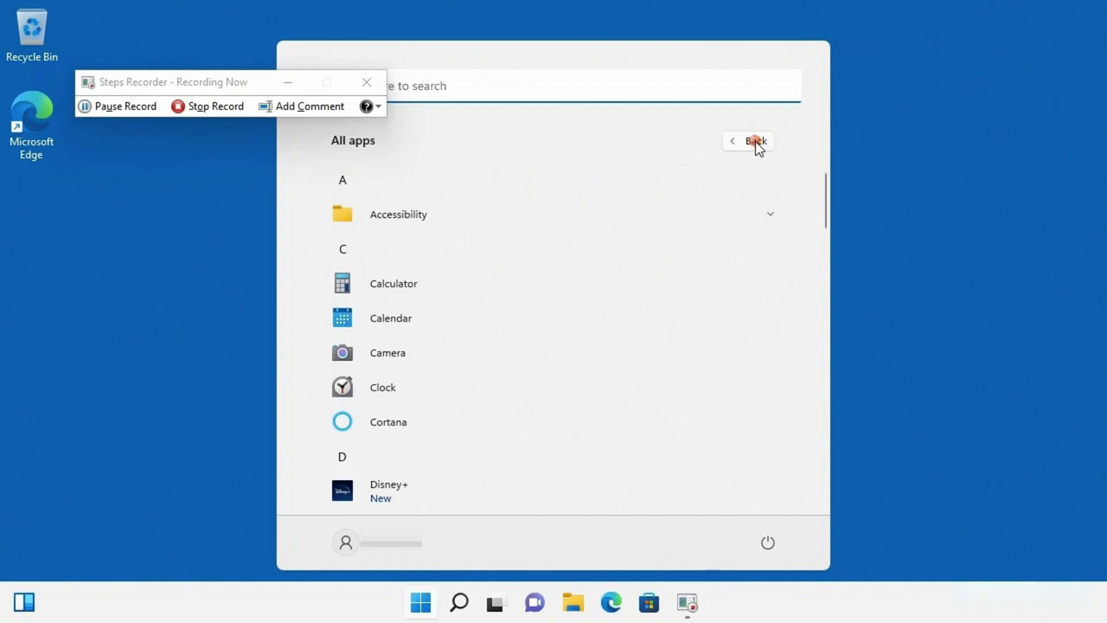
click(413, 279)
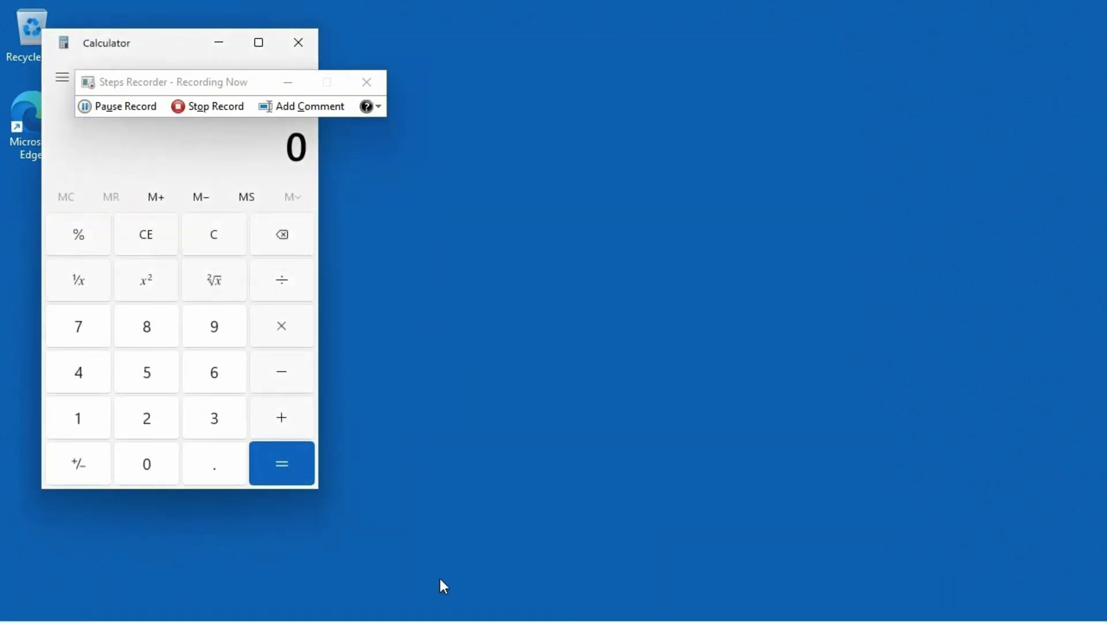
Launch Notepad from the full list of installed apps and write "This is the problem" in the blank document
click(412, 609)
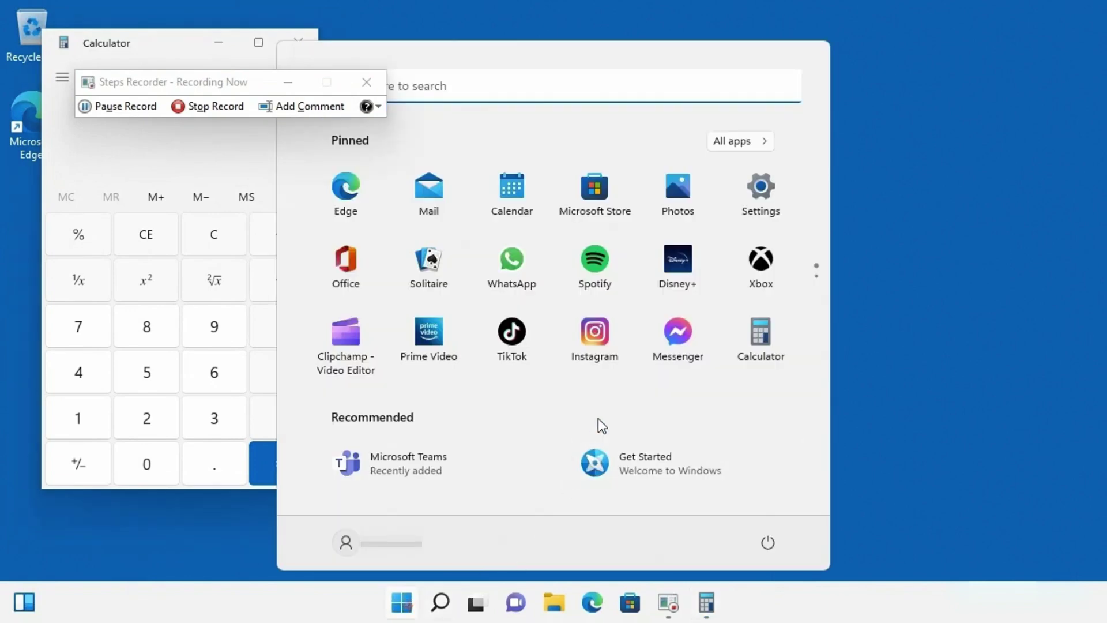
click(756, 138)
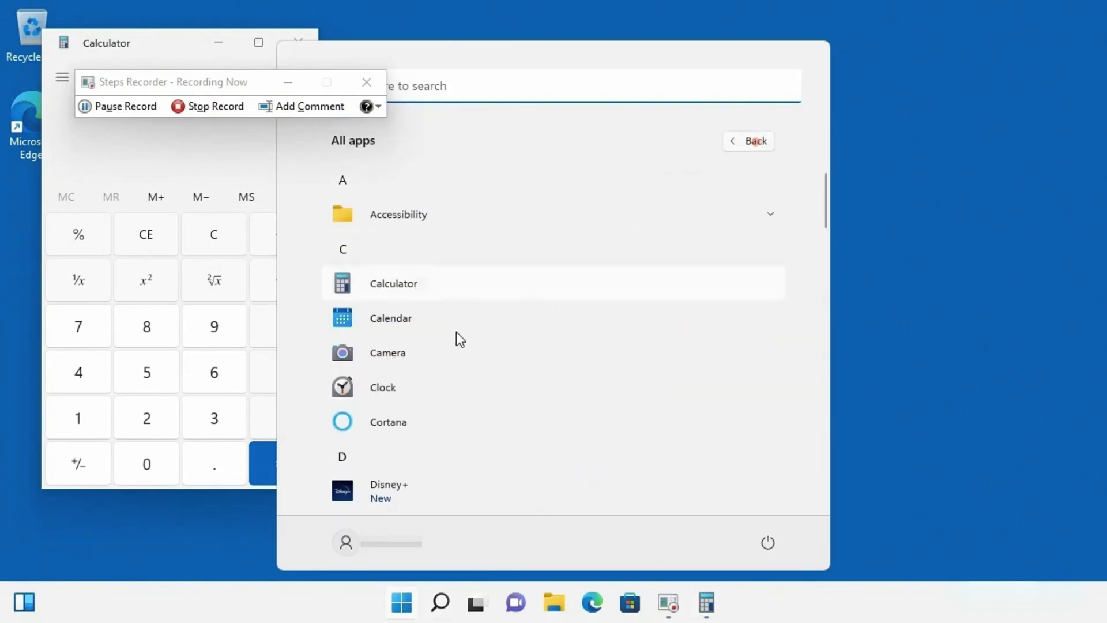
scroll(397, 378, down, 5)
scroll(397, 379, down, 7)
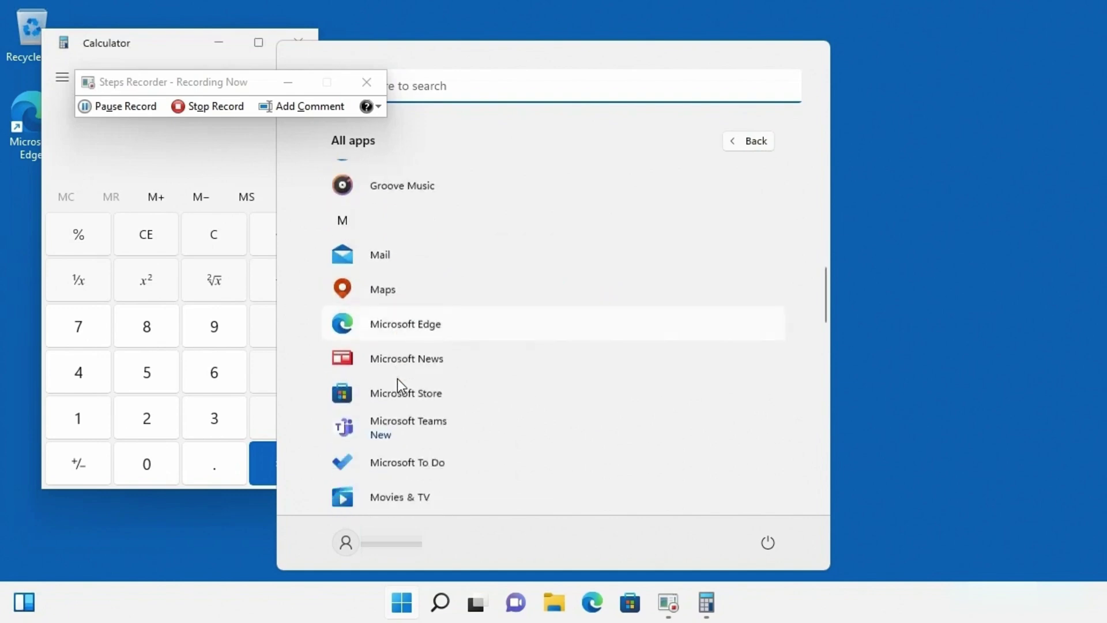
click(390, 366)
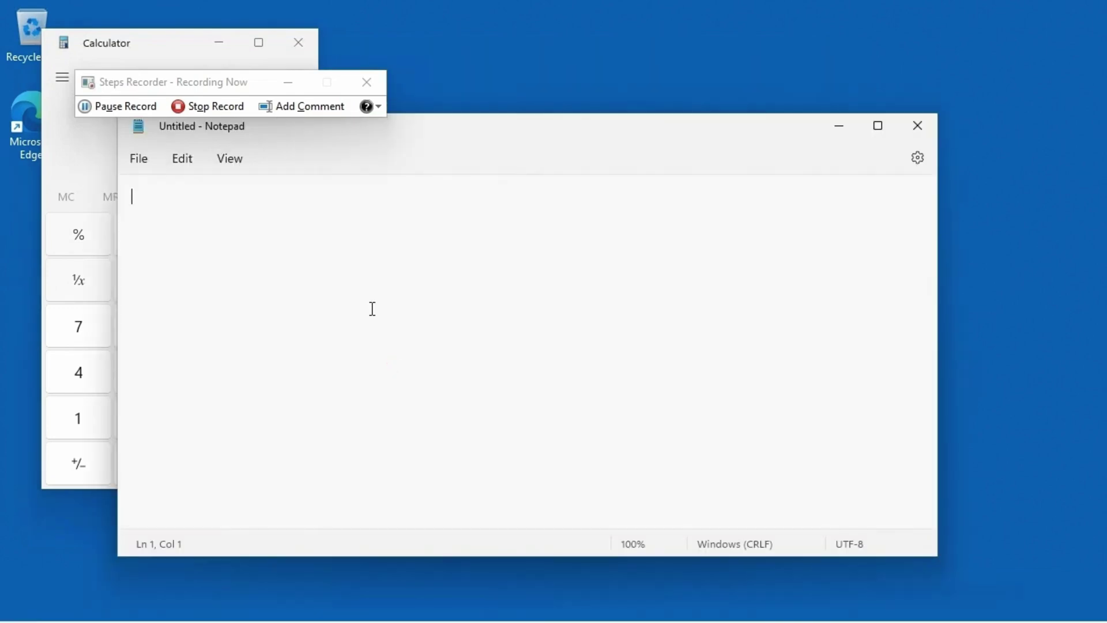
text(This )
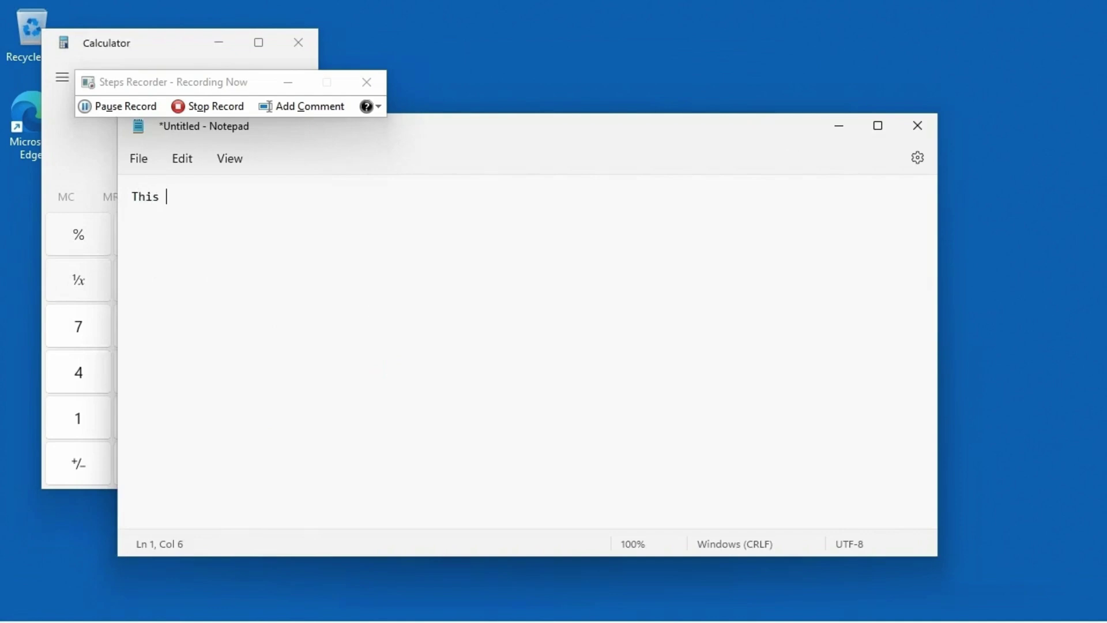
text(is the problem)
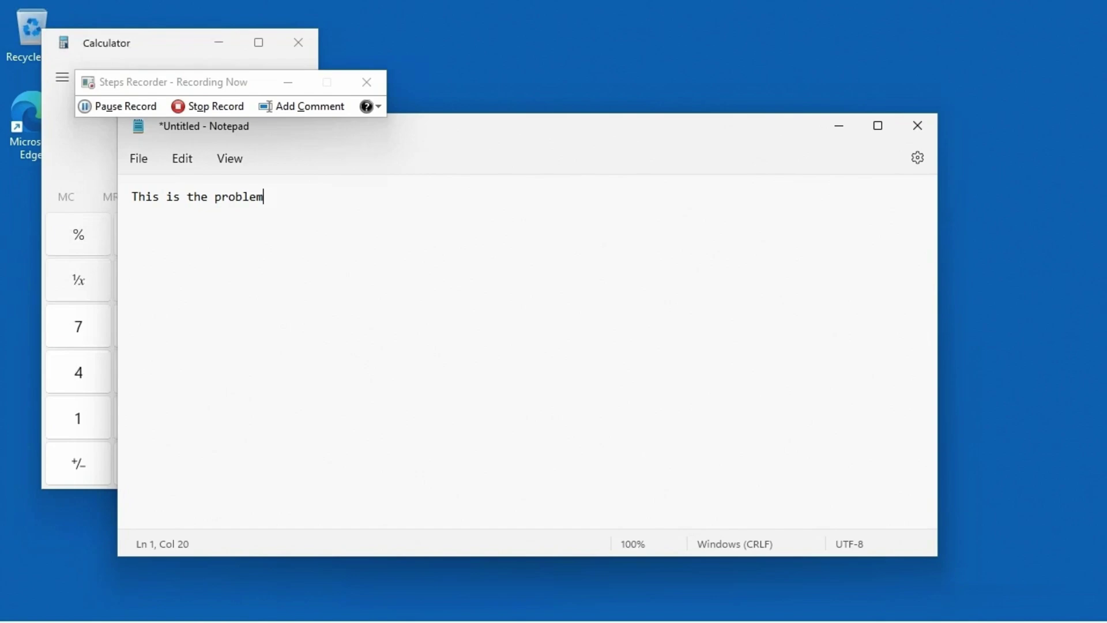
Close Notepad, saving the document to the Desktop as a text file named Demo
click(914, 126)
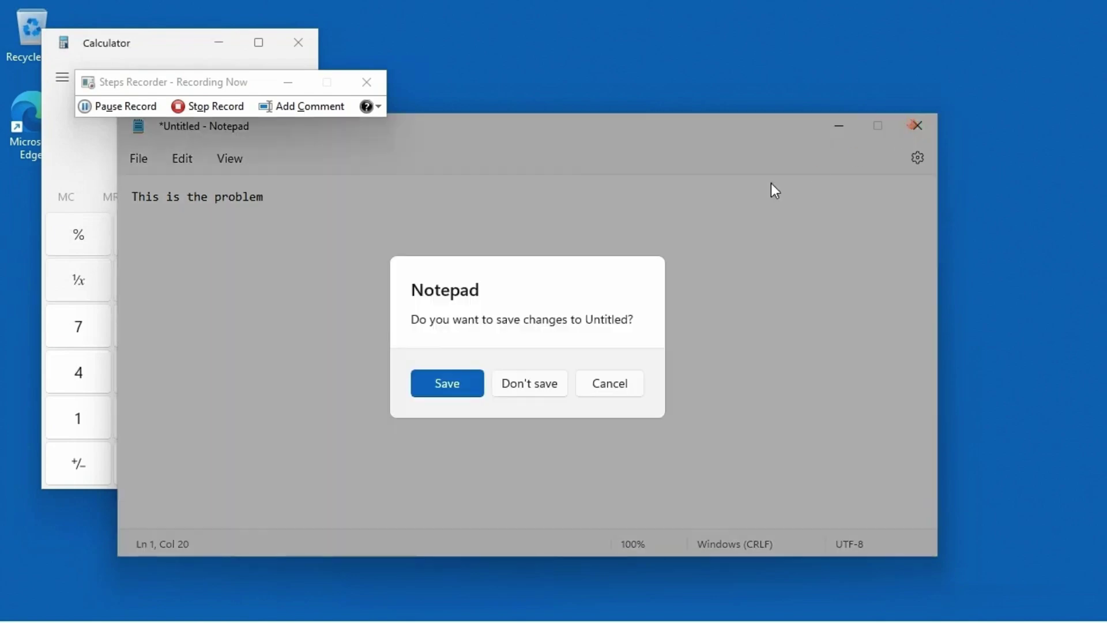
click(462, 379)
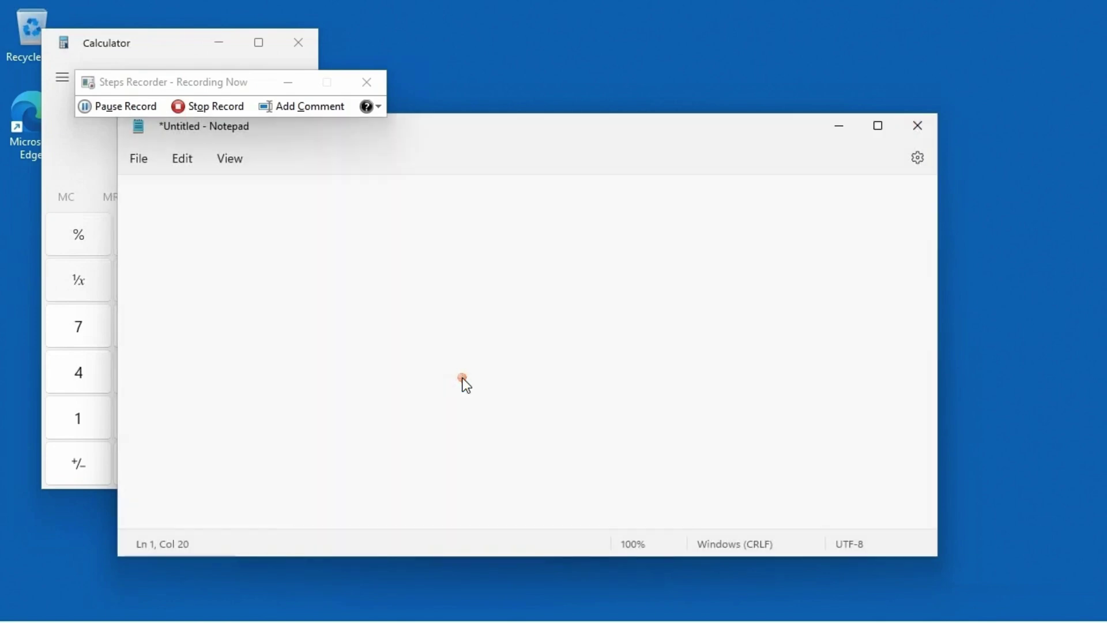
text(Demo)
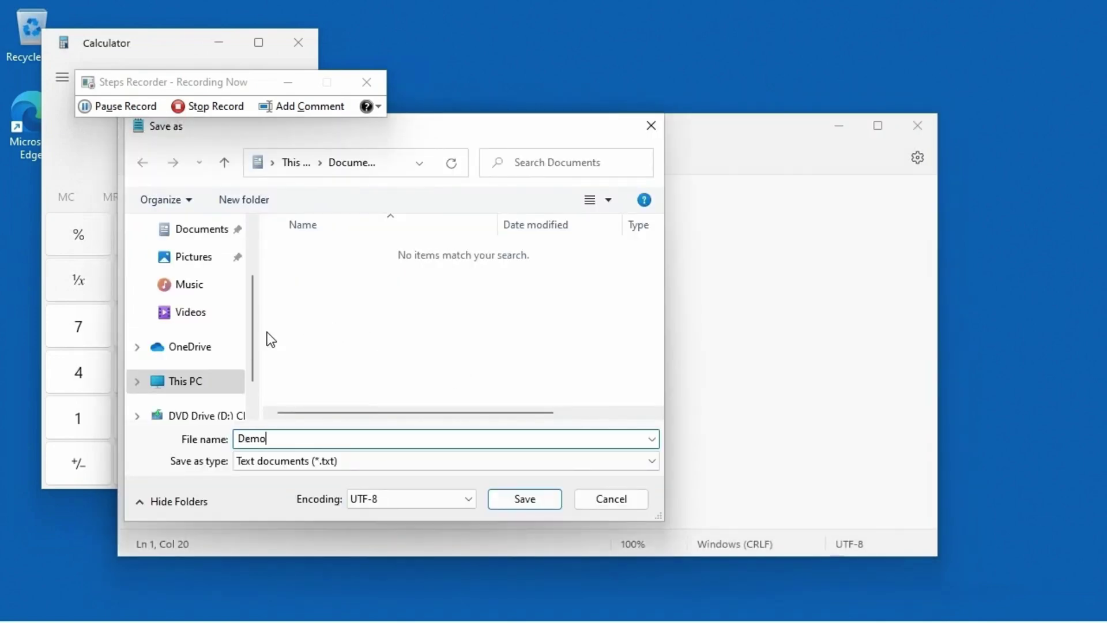
click(137, 382)
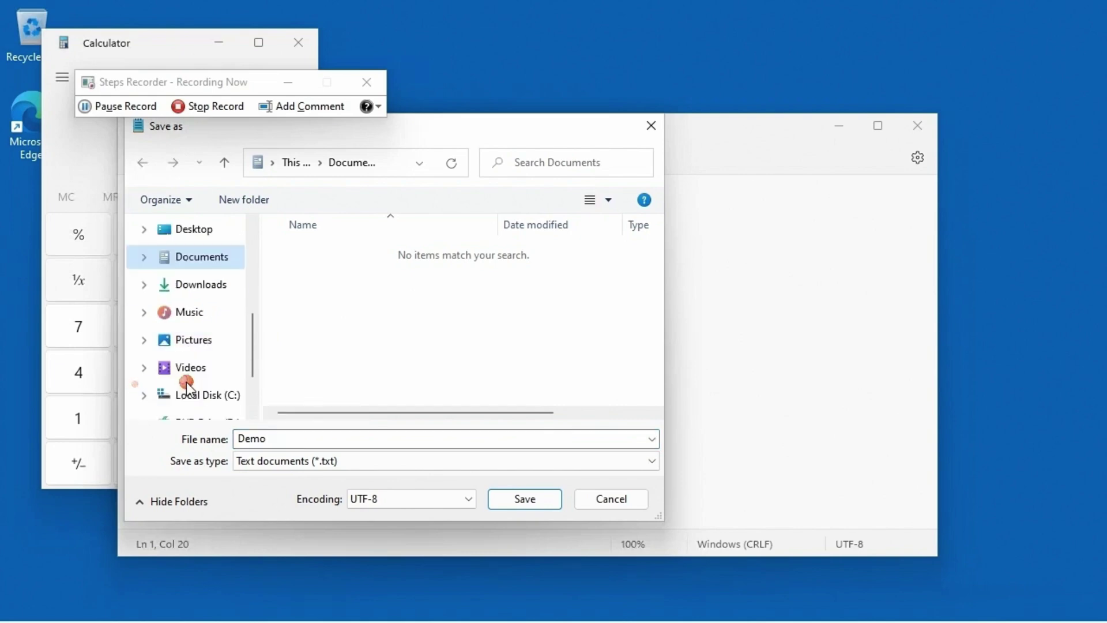
click(196, 229)
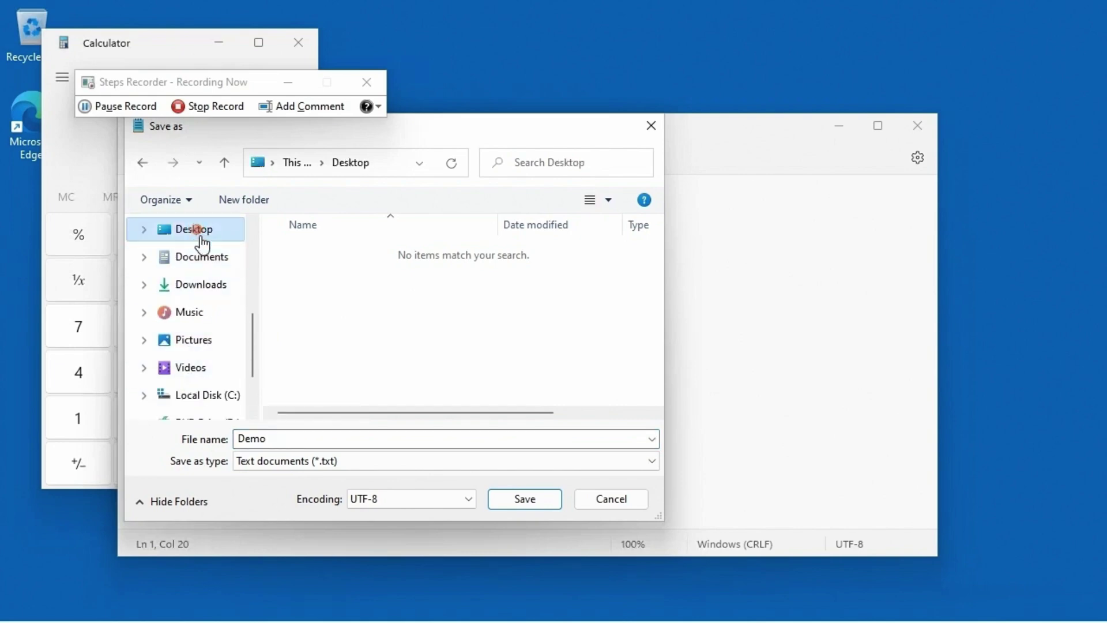
click(517, 499)
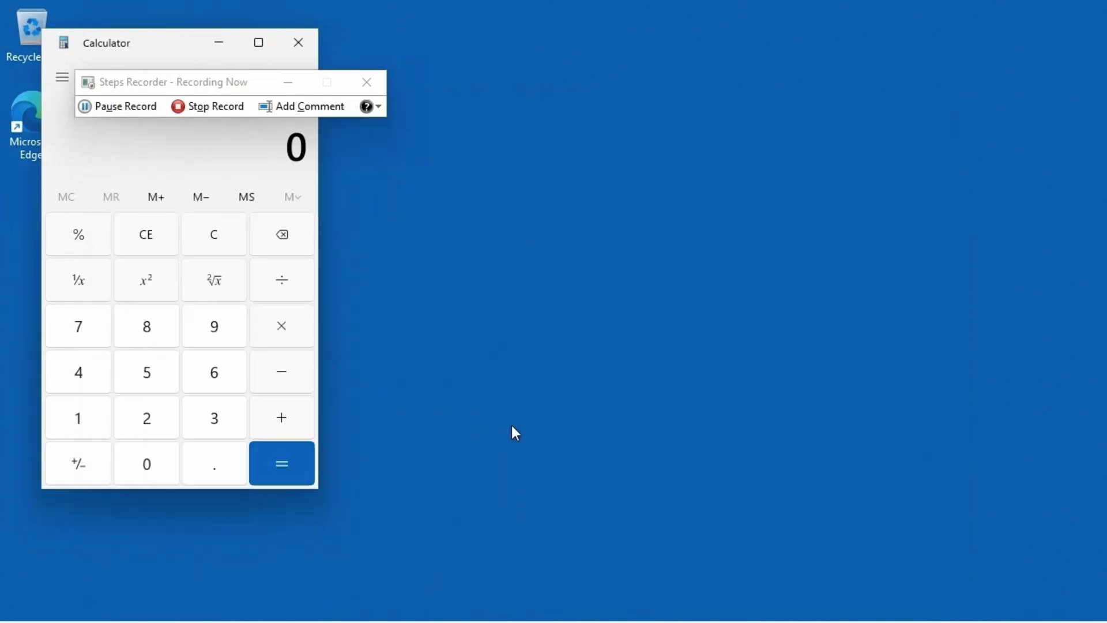
Close Calculator and stop the Steps Recorder recording
click(297, 47)
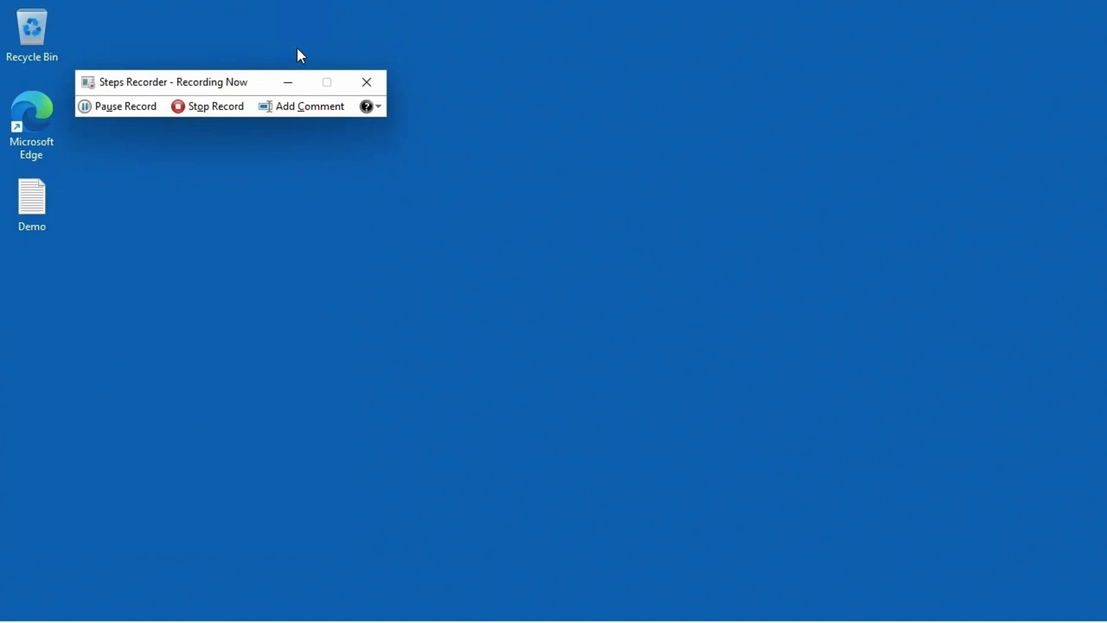
click(218, 108)
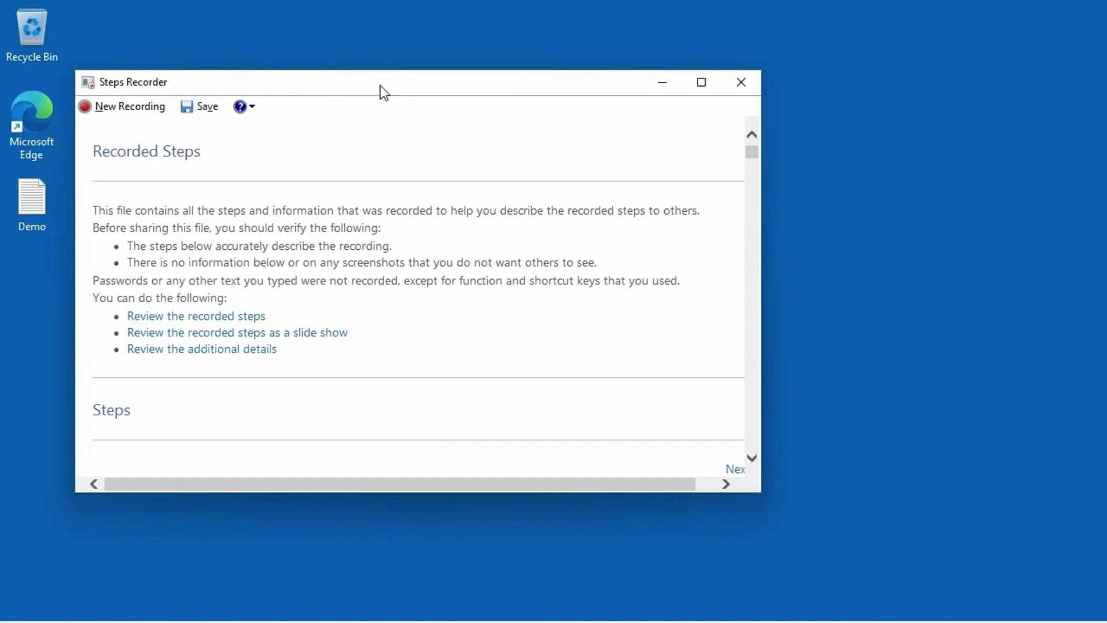
Maximize the Steps Recorder window and examine the captured steps and screenshots covering the launch of Calculator
click(701, 83)
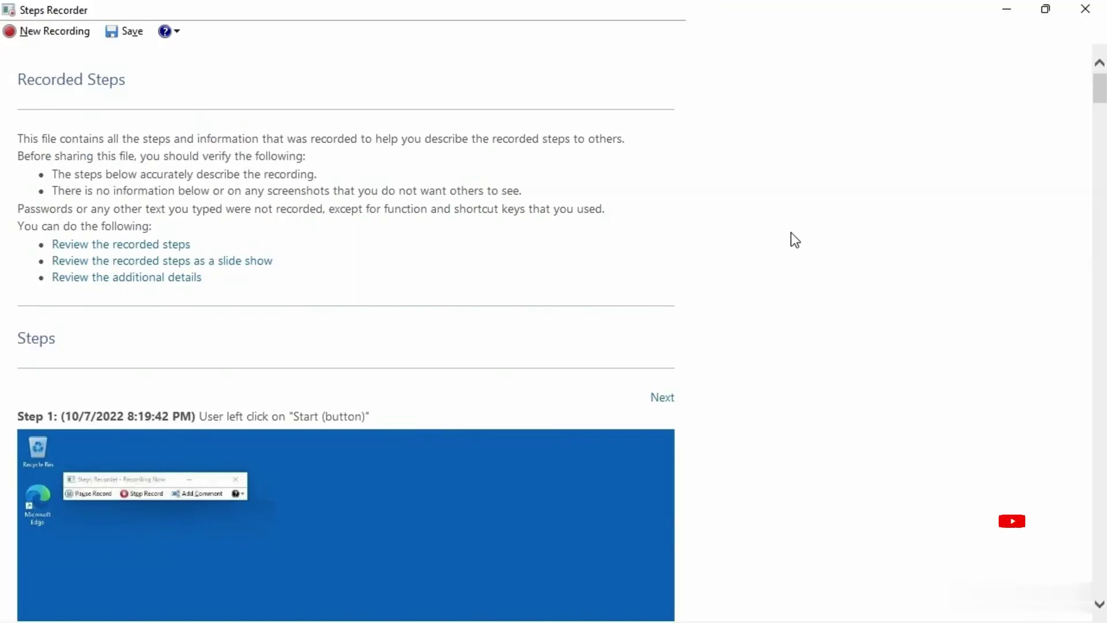
scroll(795, 239, down, 3)
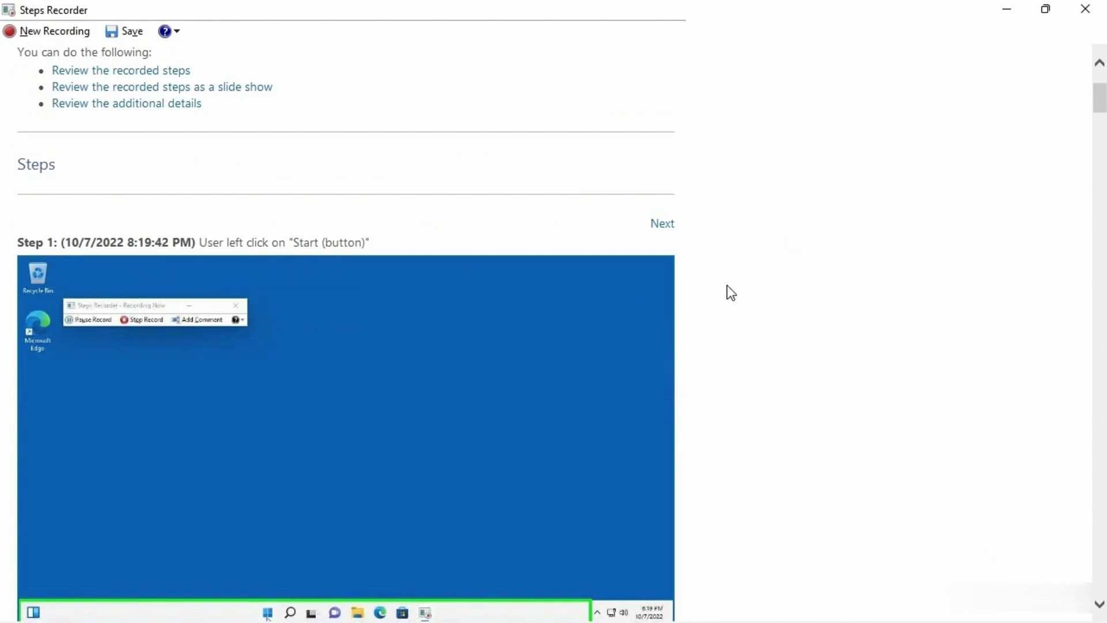
scroll(731, 293, down, 9)
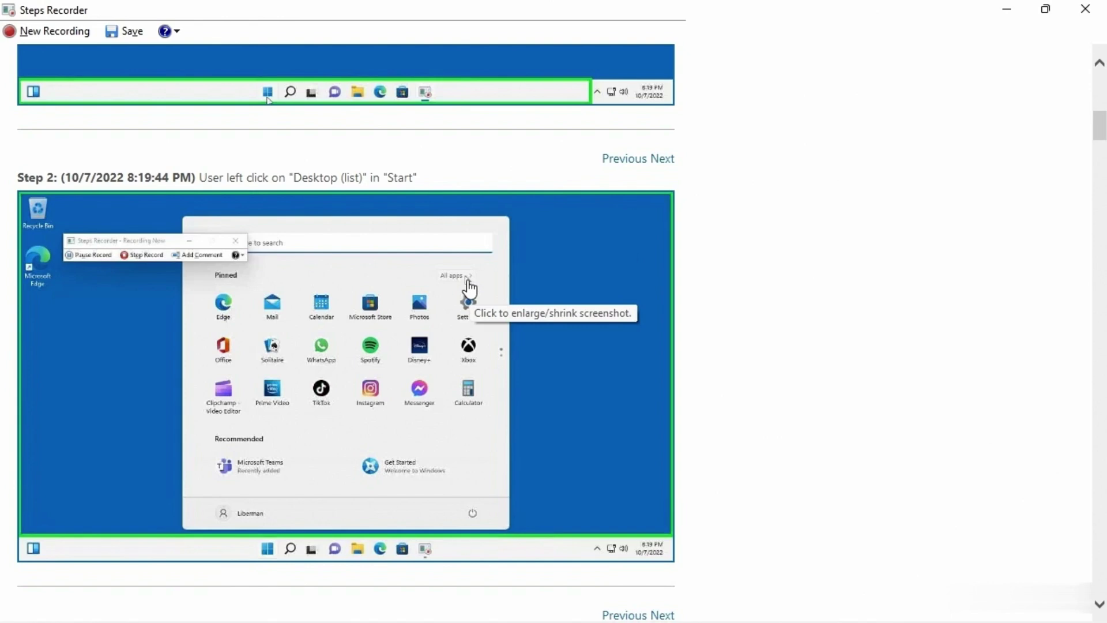
scroll(580, 321, down, 5)
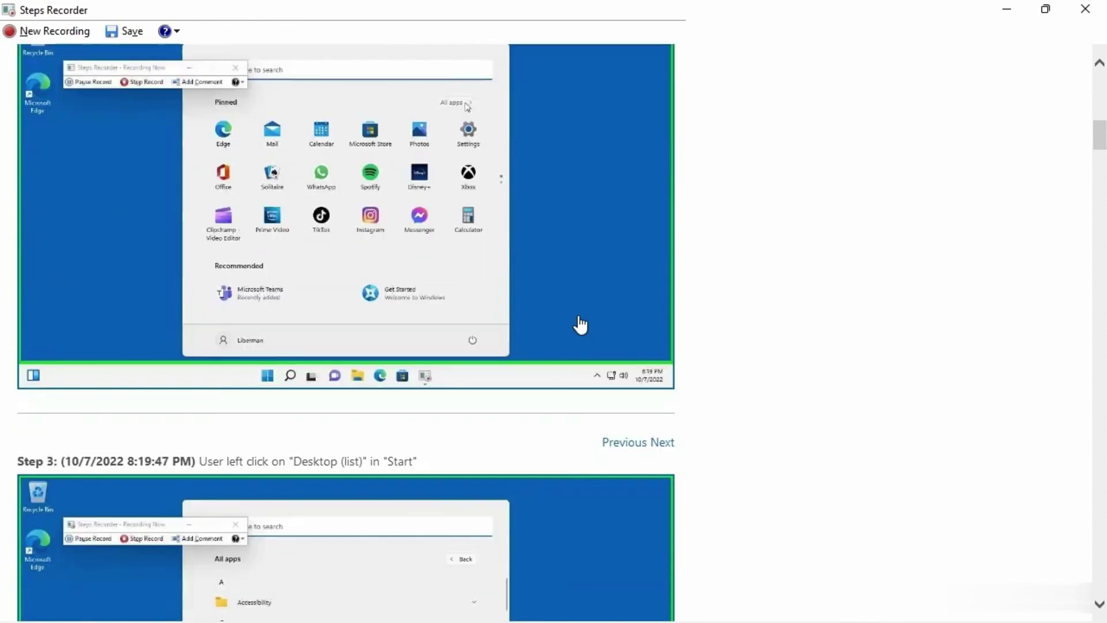
scroll(581, 321, down, 3)
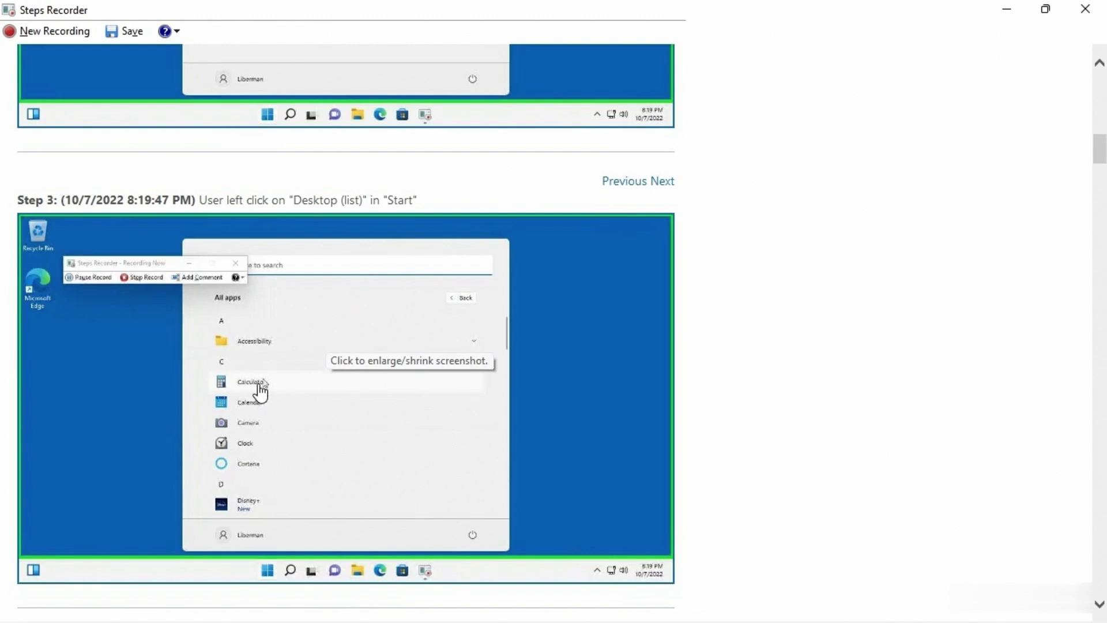
scroll(546, 389, down, 4)
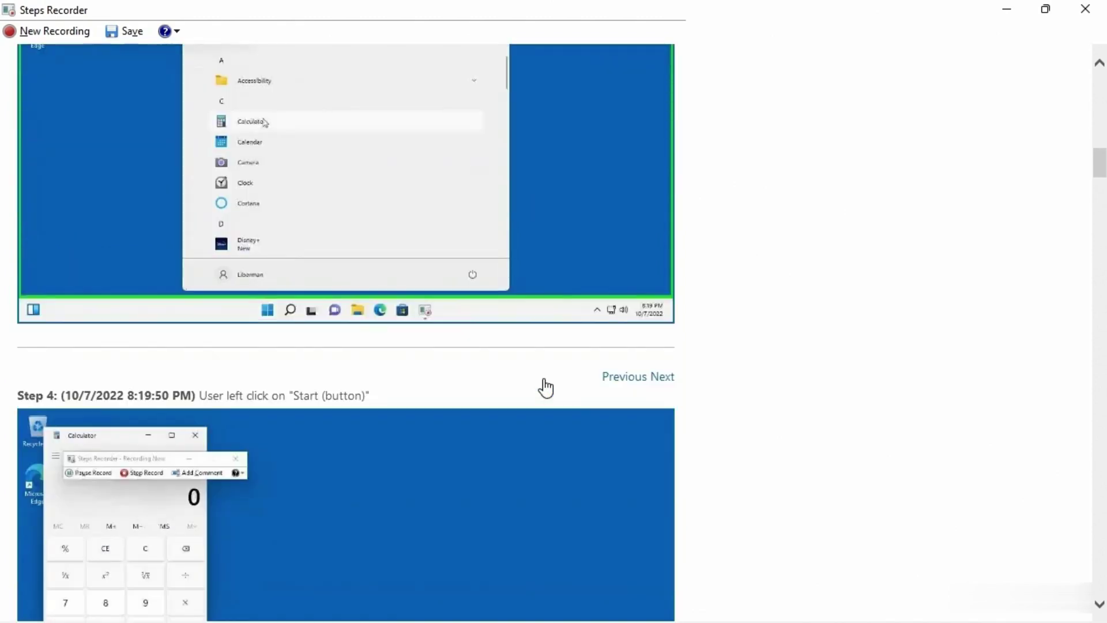
scroll(546, 388, down, 3)
scroll(546, 388, up, 3)
scroll(546, 388, up, 4)
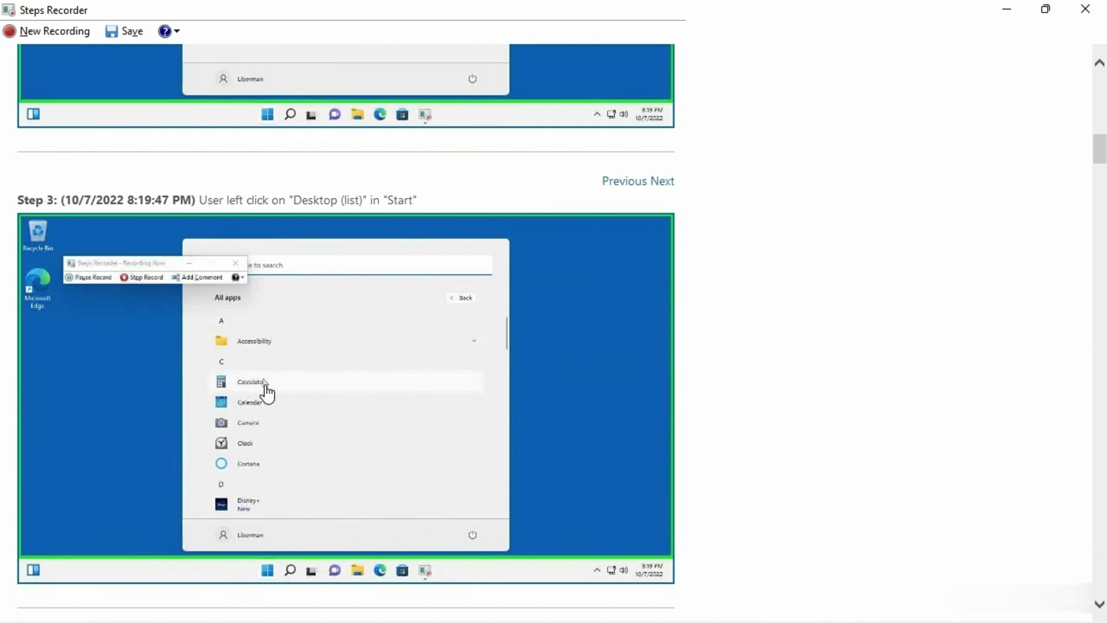
scroll(485, 375, down, 5)
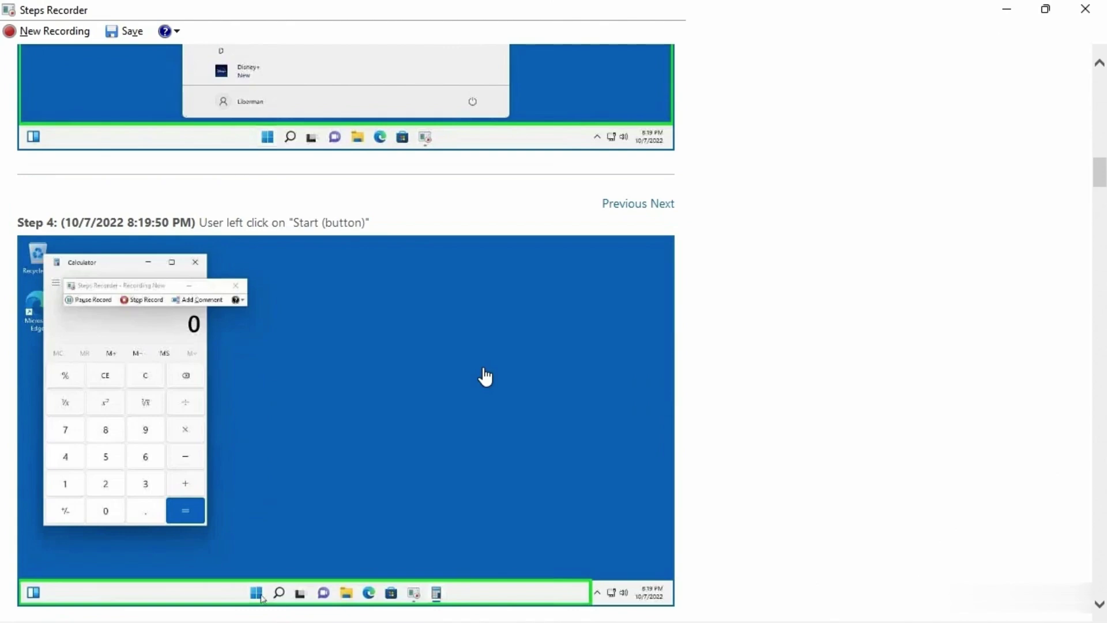
scroll(484, 375, down, 1)
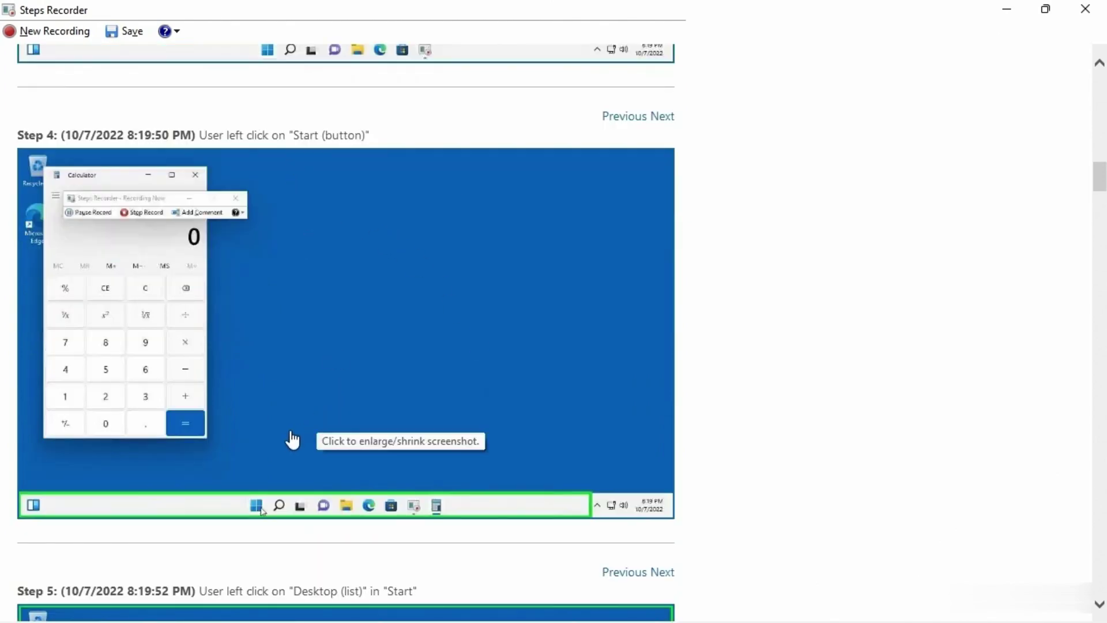
Examine the captured steps and screenshots for launching Notepad, entering text and saving the document to the Desktop
scroll(292, 438, down, 4)
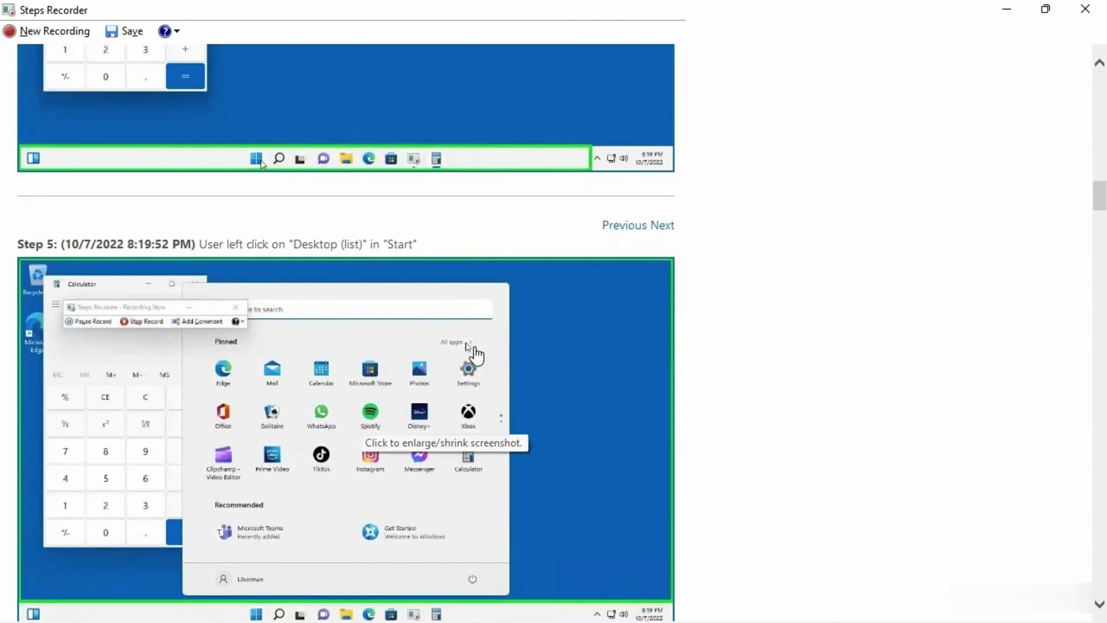
scroll(481, 354, down, 6)
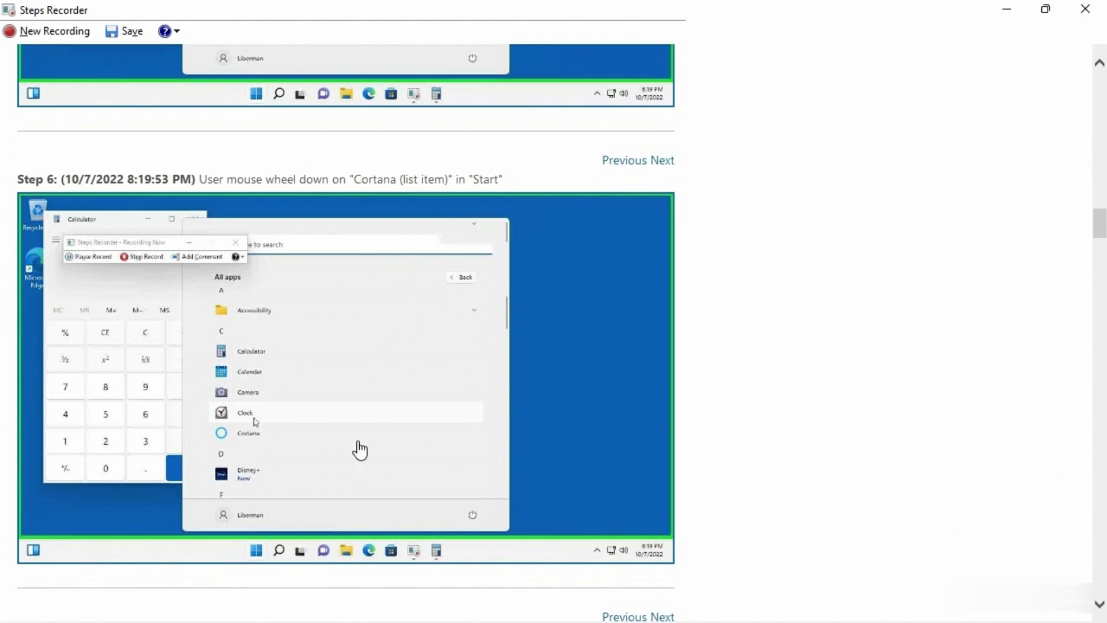
scroll(360, 450, down, 6)
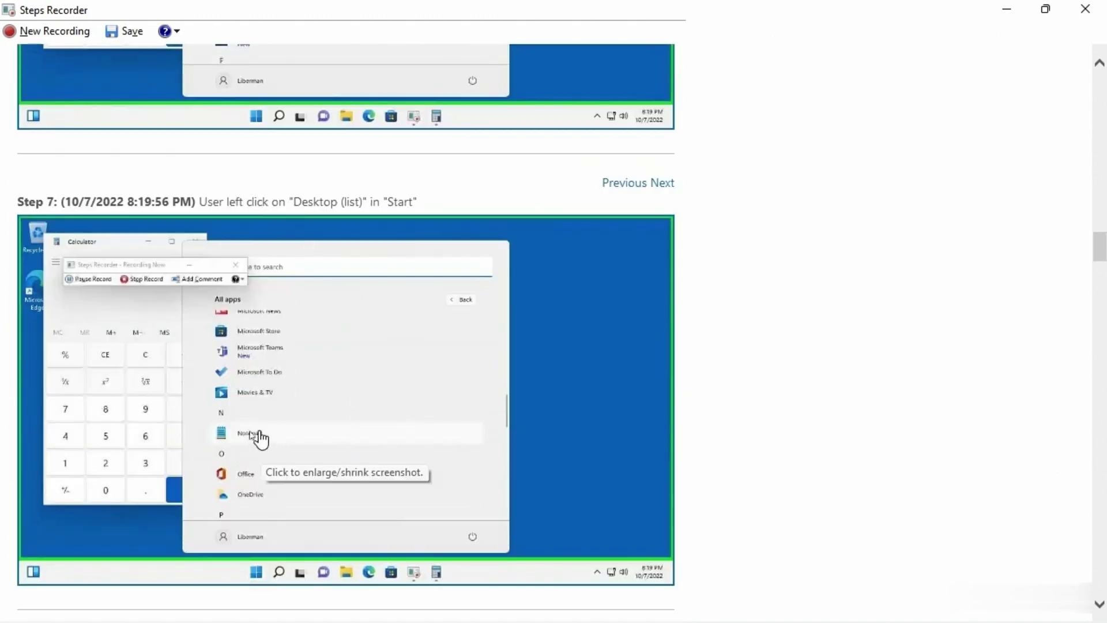
scroll(371, 415, down, 7)
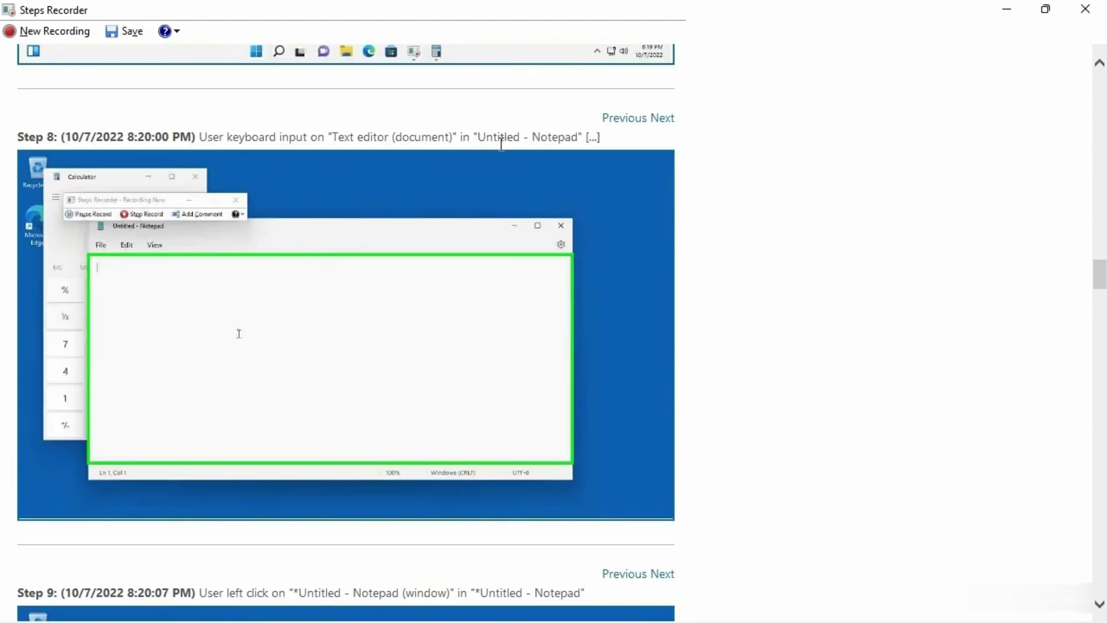
scroll(391, 267, down, 8)
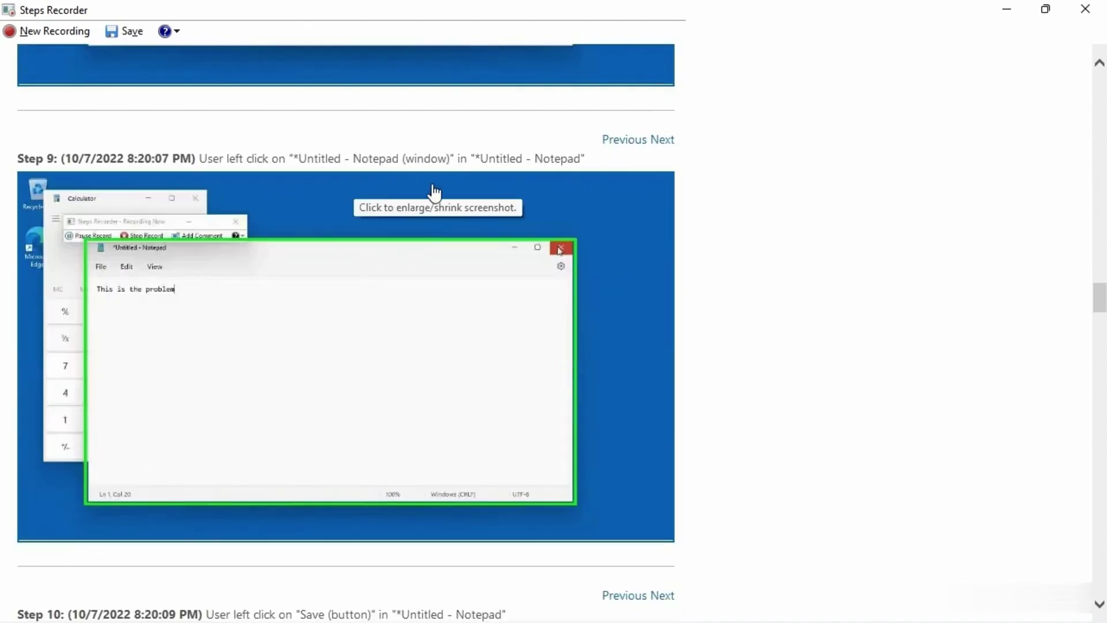
scroll(443, 291, down, 6)
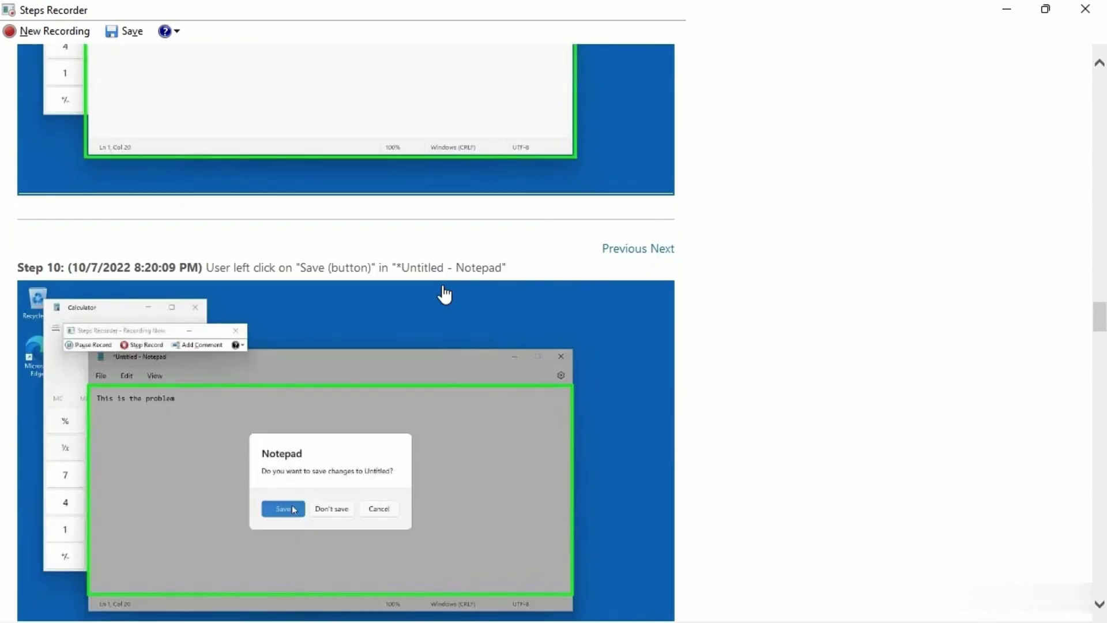
scroll(444, 294, down, 9)
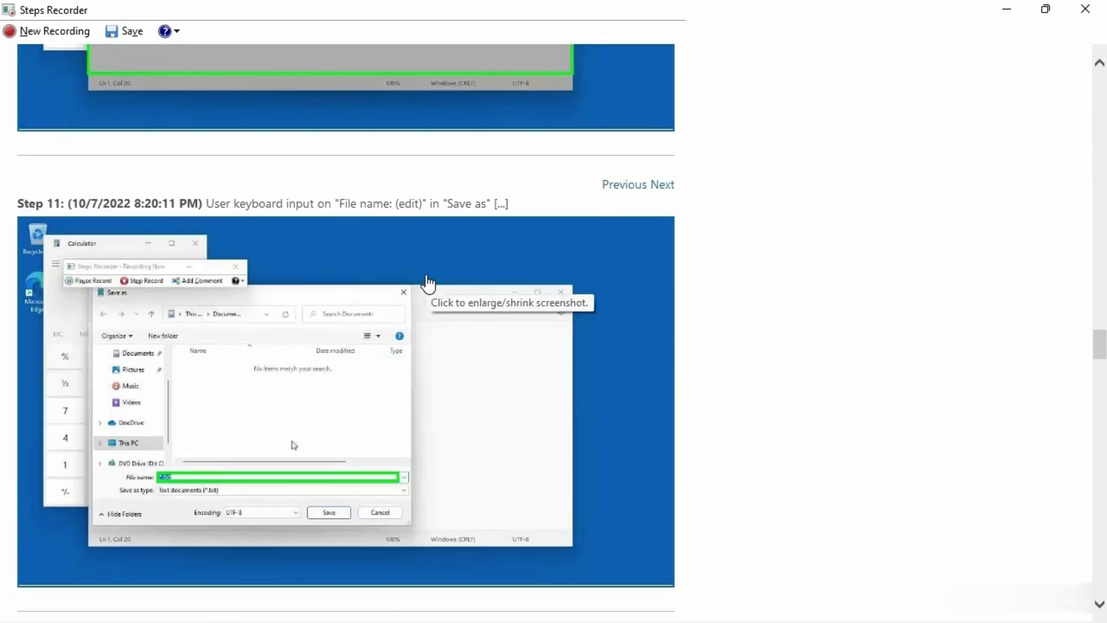
scroll(428, 283, down, 9)
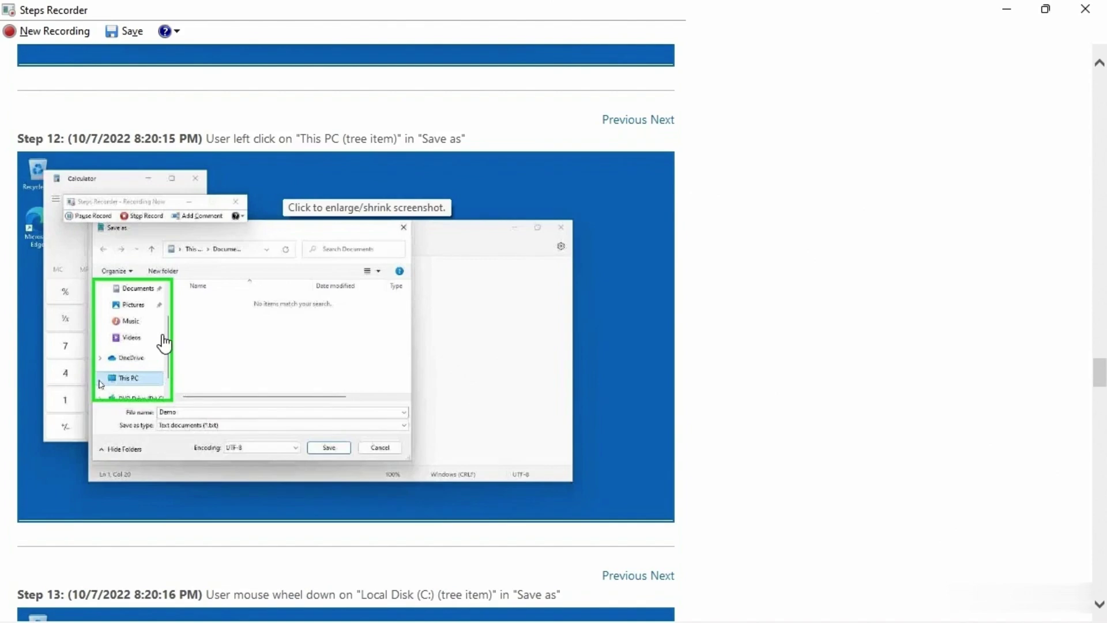
scroll(357, 391, down, 7)
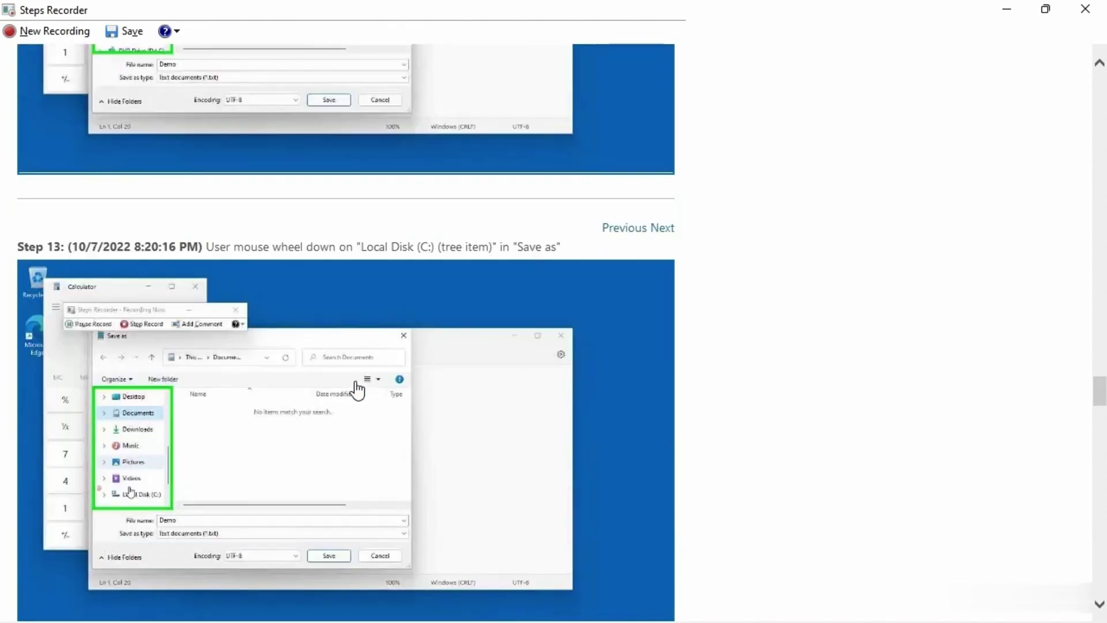
scroll(357, 391, down, 20)
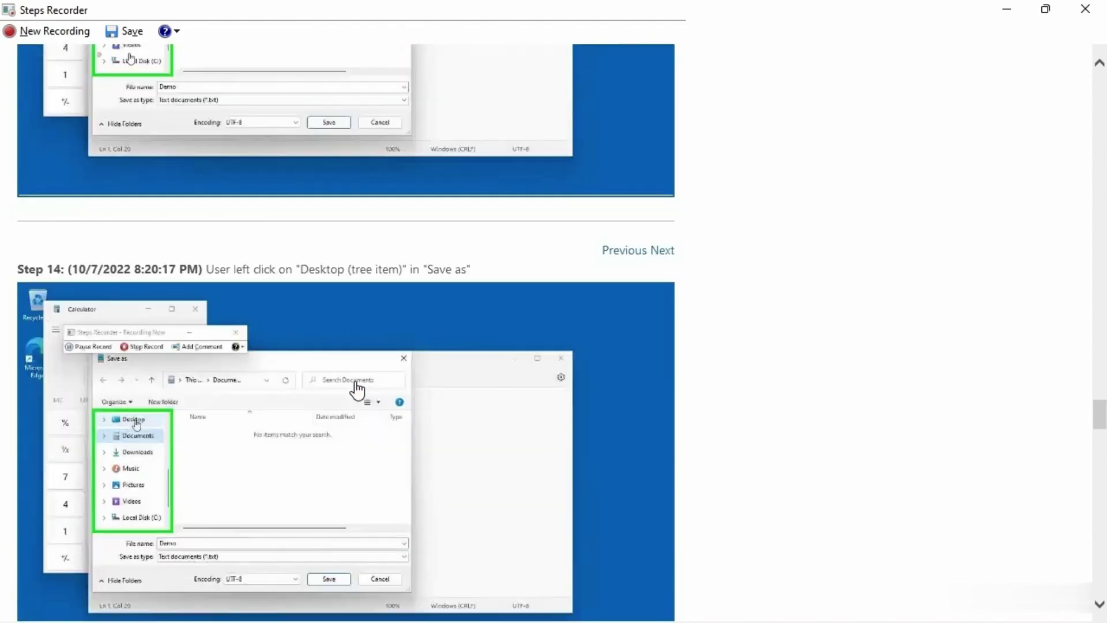
Examine the Additional Details section for the program and UI element entries of each step, and return to the start of the report
scroll(357, 391, down, 6)
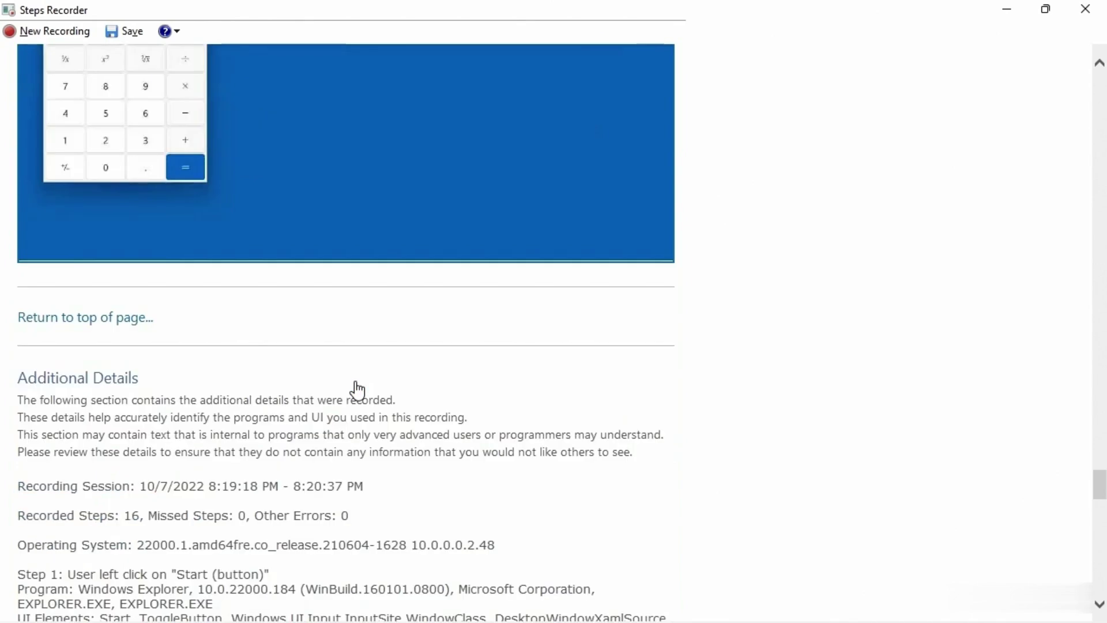
scroll(357, 391, down, 5)
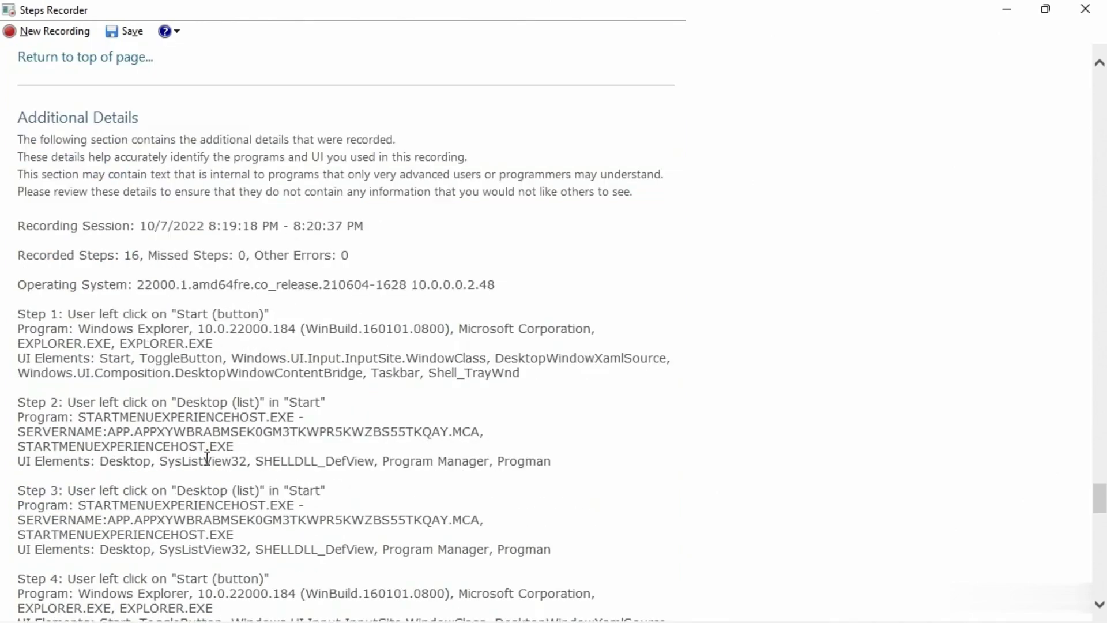
scroll(193, 457, down, 9)
scroll(214, 444, down, 8)
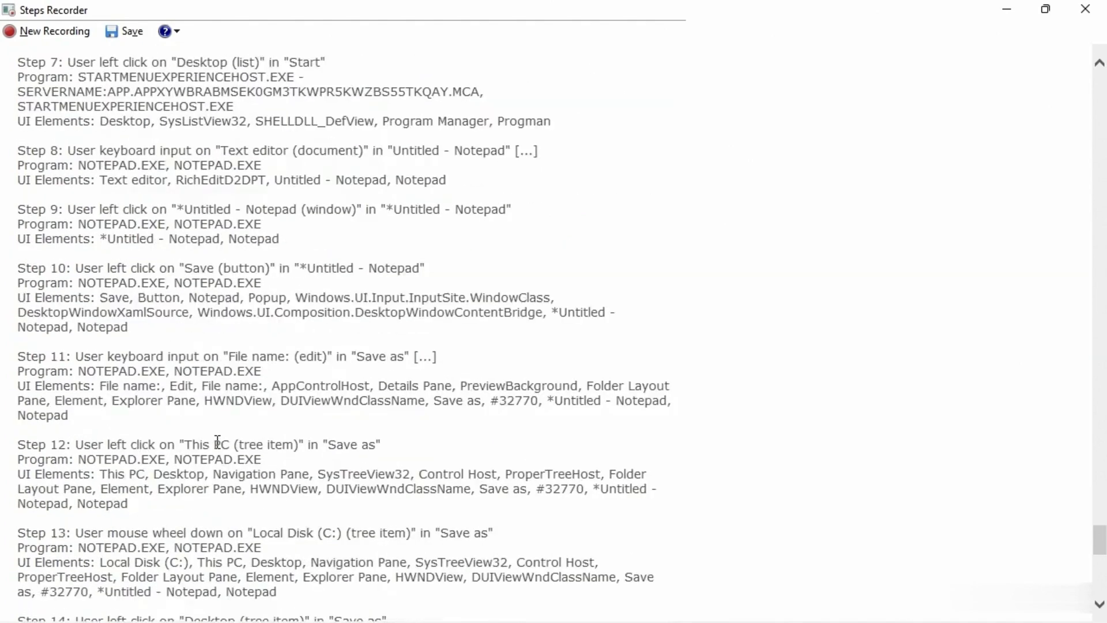
scroll(217, 444, up, 20)
scroll(226, 440, up, 20)
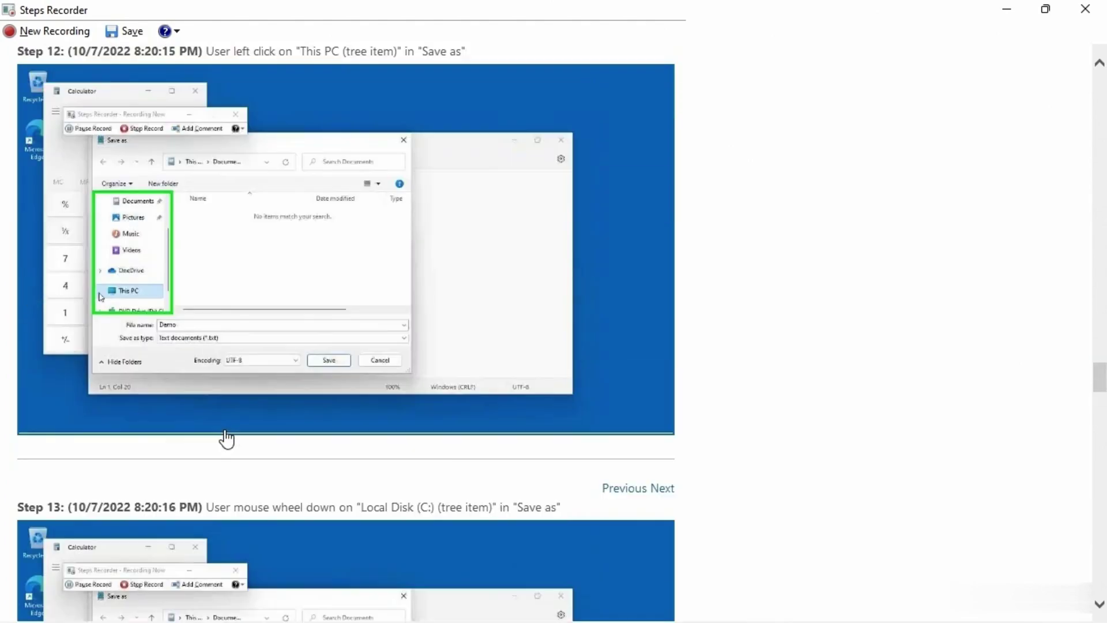
scroll(226, 439, up, 20)
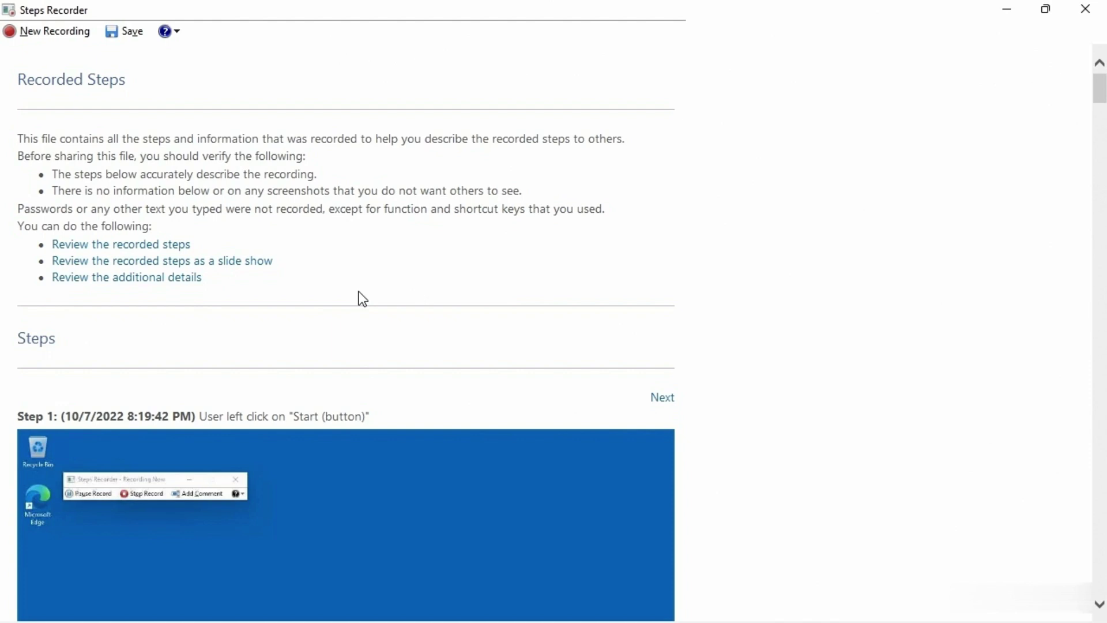
Save the recorded steps to the Desktop as a ZIP file named Demo Steps
click(131, 39)
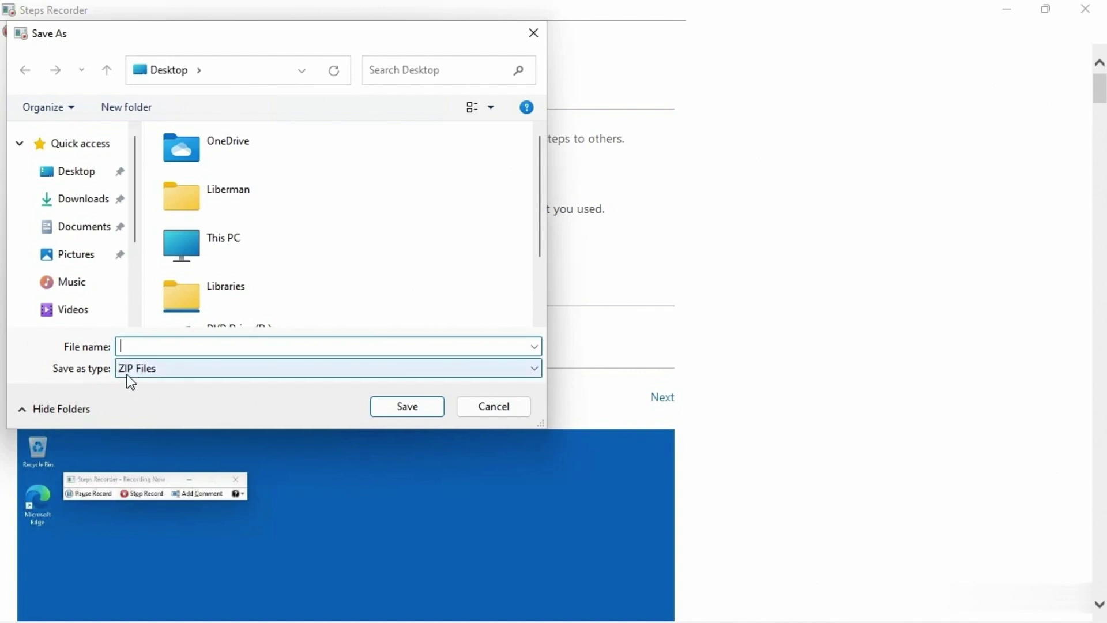
click(77, 173)
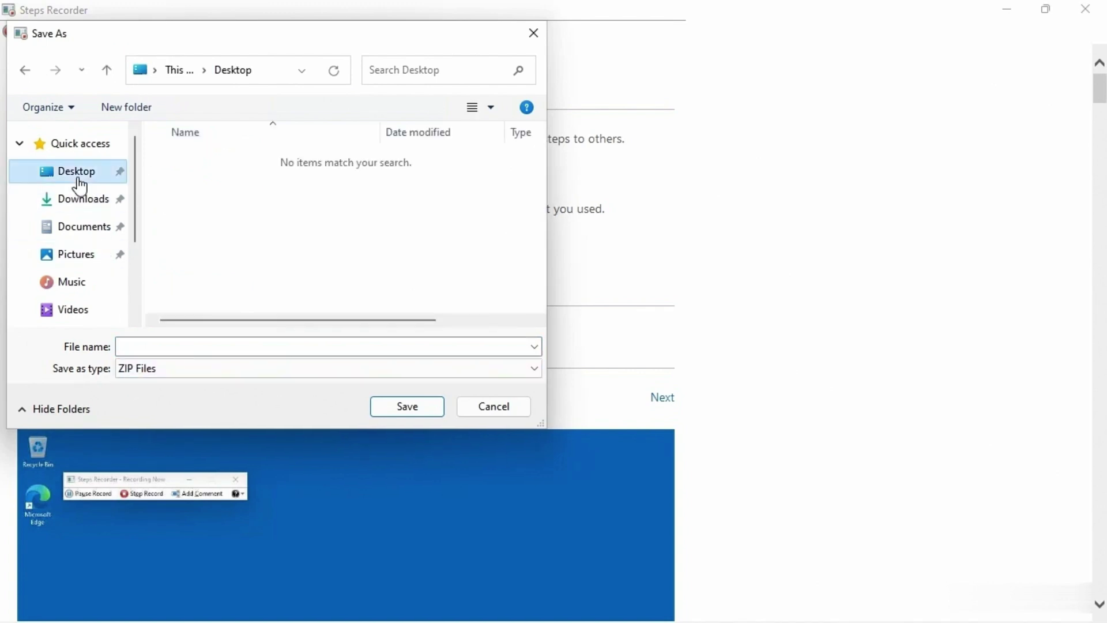
click(131, 346)
text(Demo)
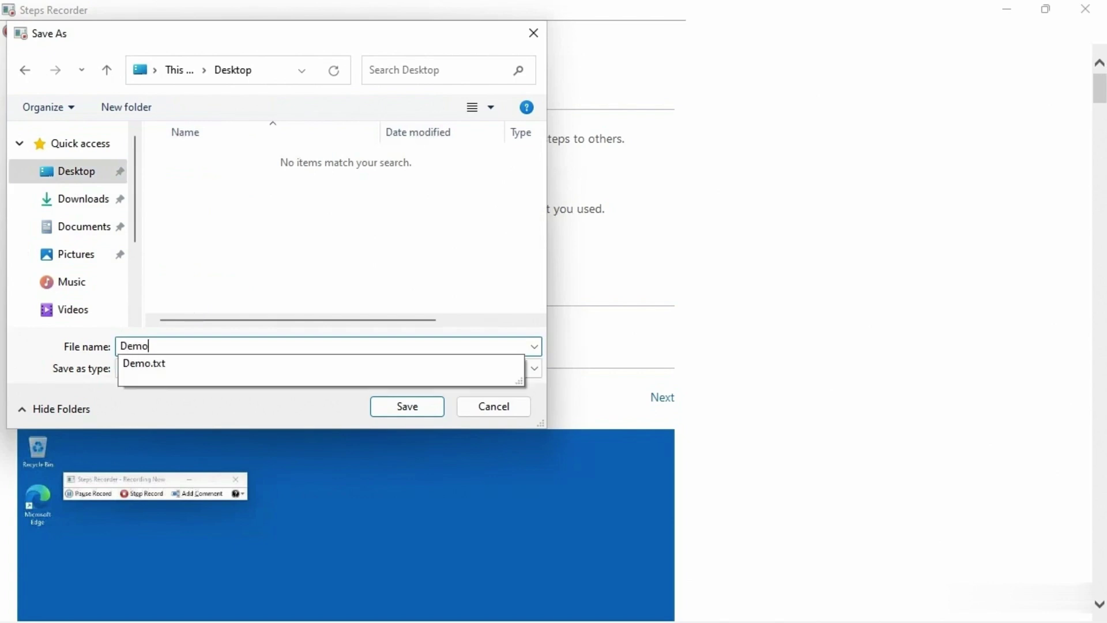
text( Steps)
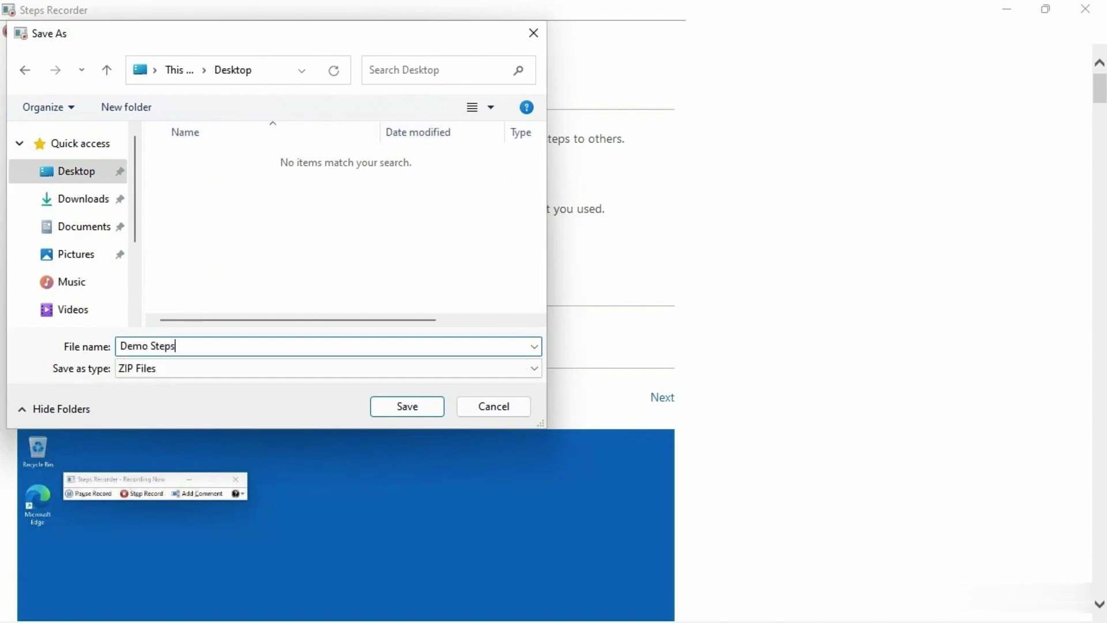
click(395, 410)
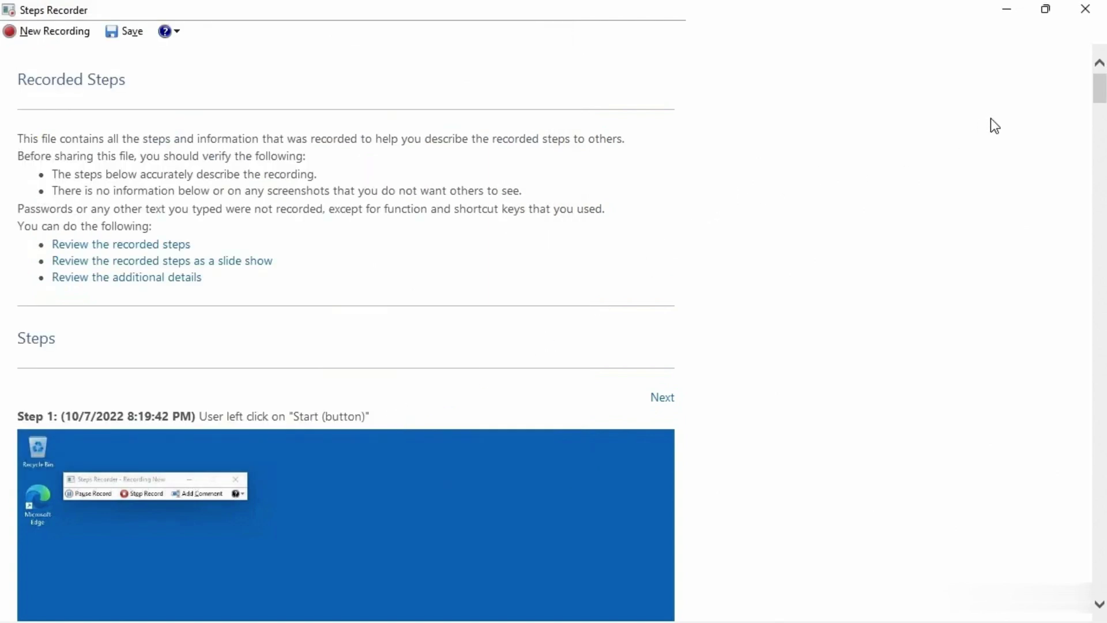
Close Steps Recorder and check for the Demo Steps ZIP file on the desktop
click(1085, 8)
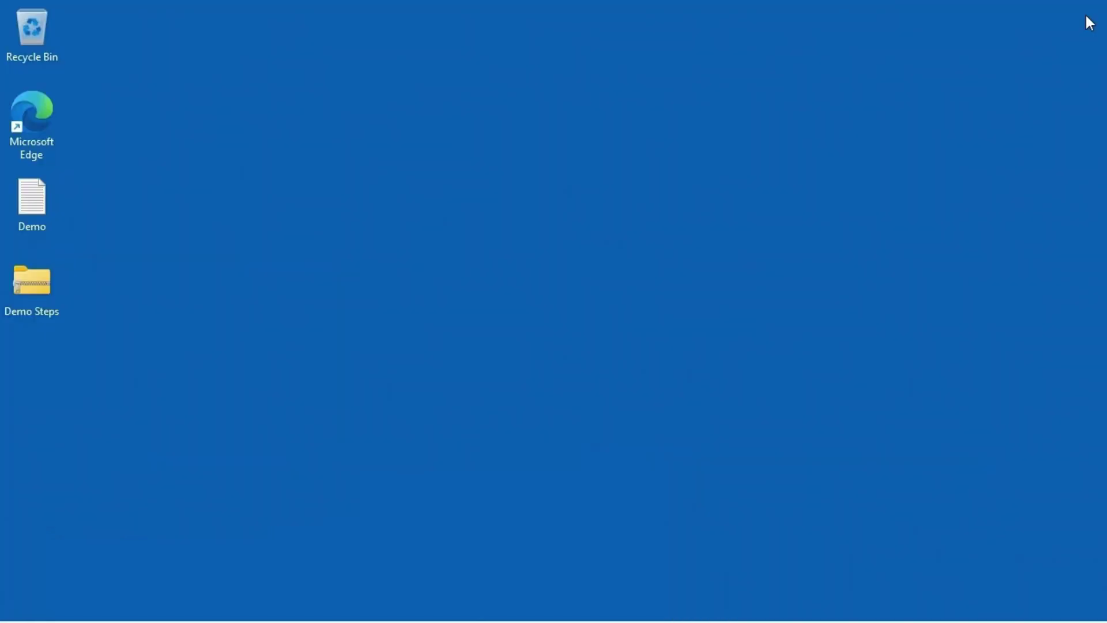
click(48, 286)
click(166, 259)
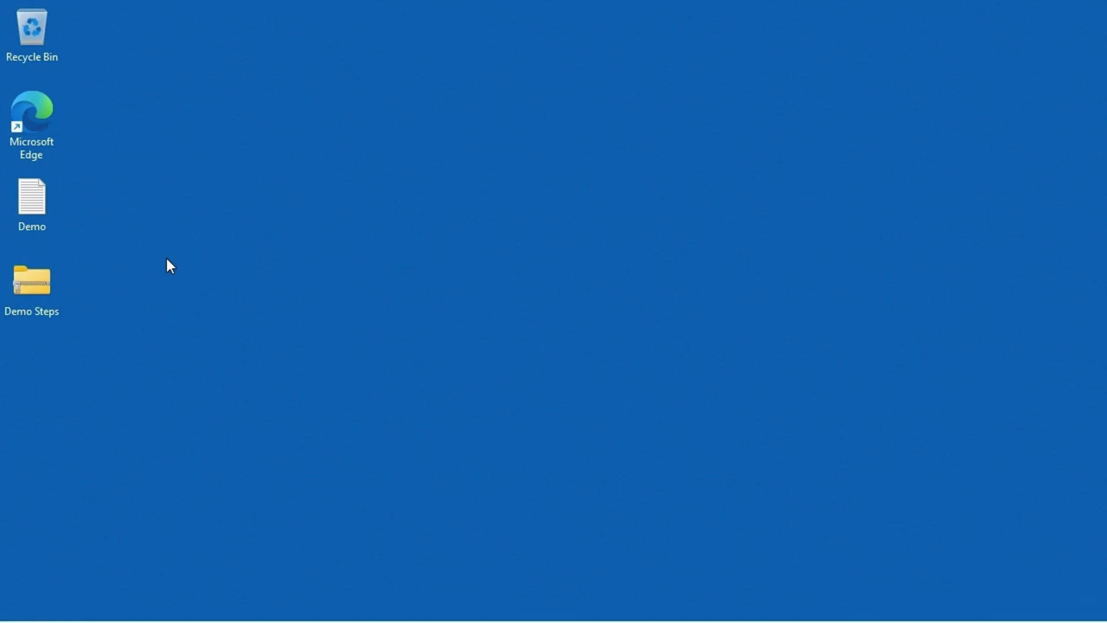